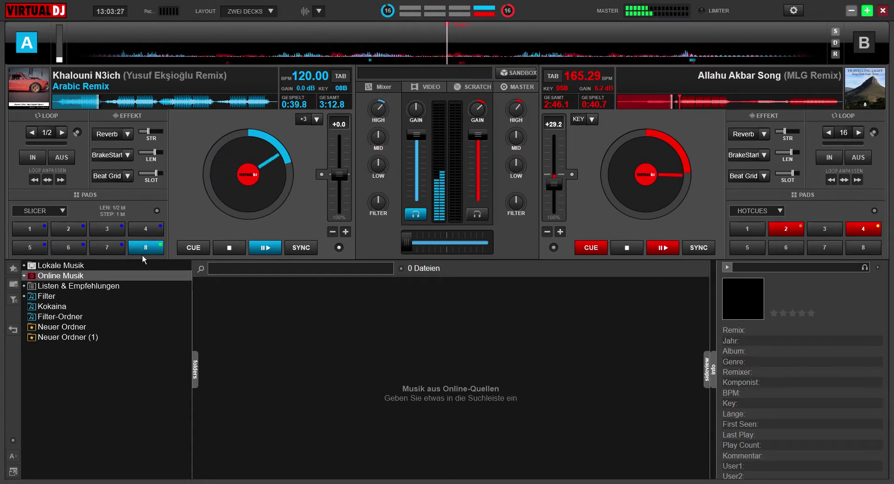
Trigger slicer pad 4 on deck A and raise the deck's gain to 6.0 dB.
click(146, 229)
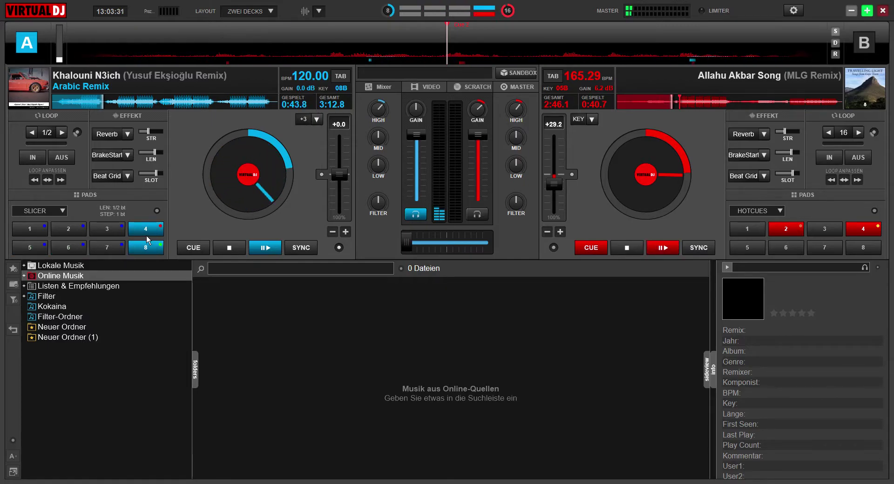
scroll(428, 108, up, 3)
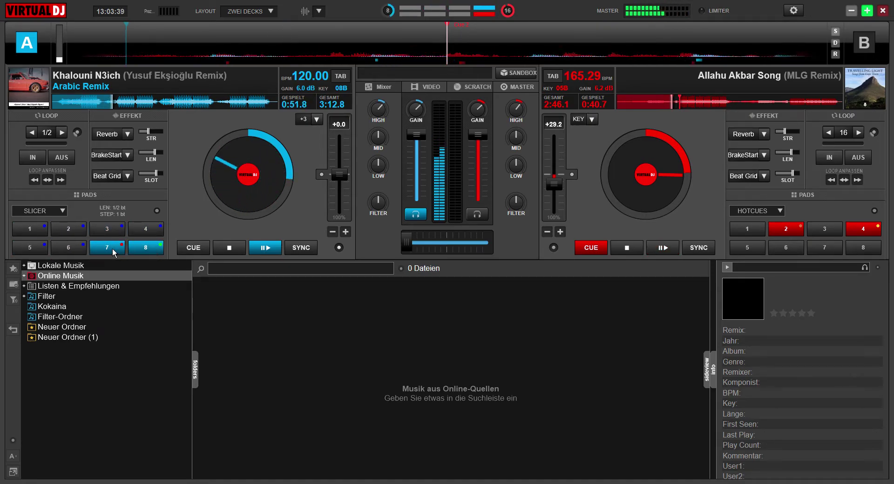
Add a passage of Reverb to deck A and activate the Beat Grid effect, leaving Reverb off.
click(114, 135)
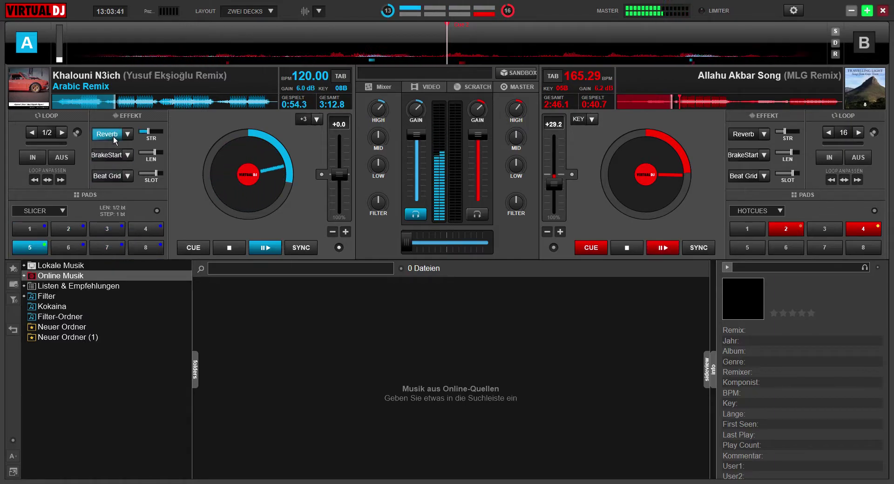
click(113, 181)
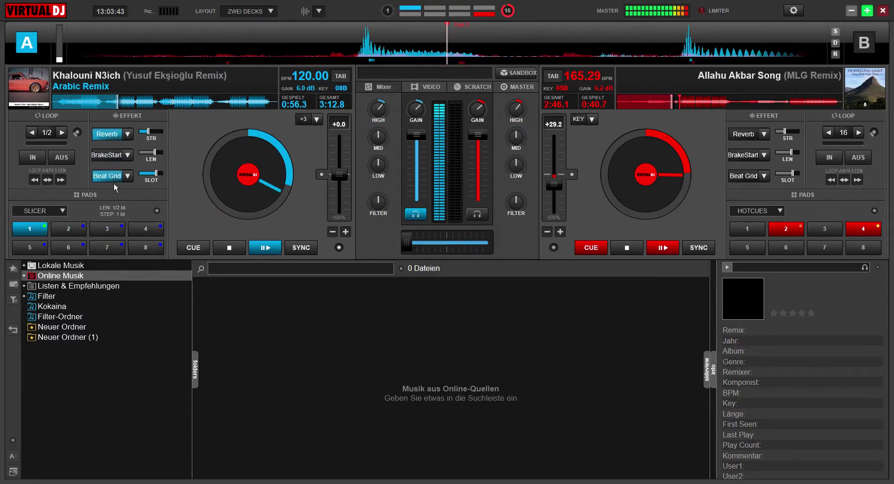
click(116, 138)
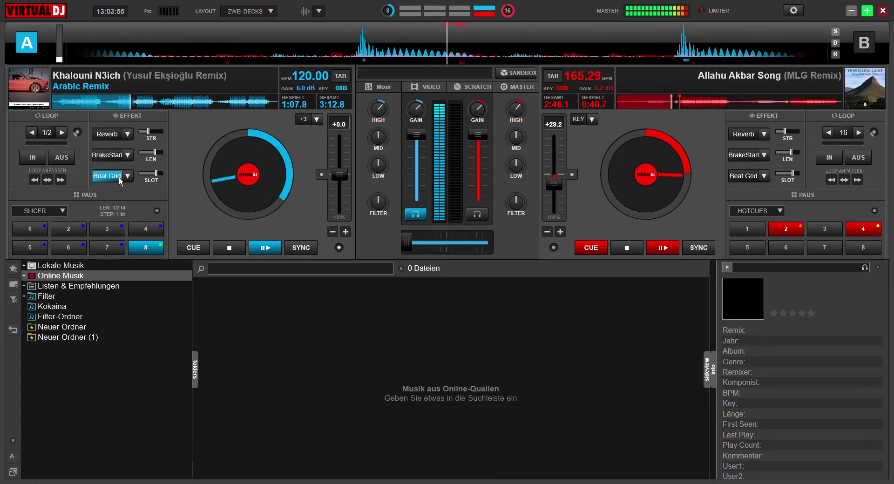
Set deck A's pitch to +26.4 and perform with its Beat Grid and Reverb effects.
drag(345, 176, 347, 185)
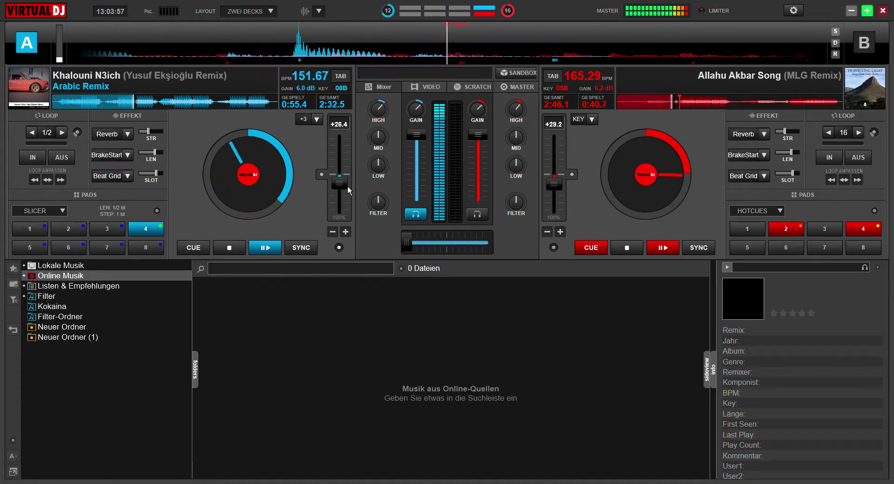
click(118, 184)
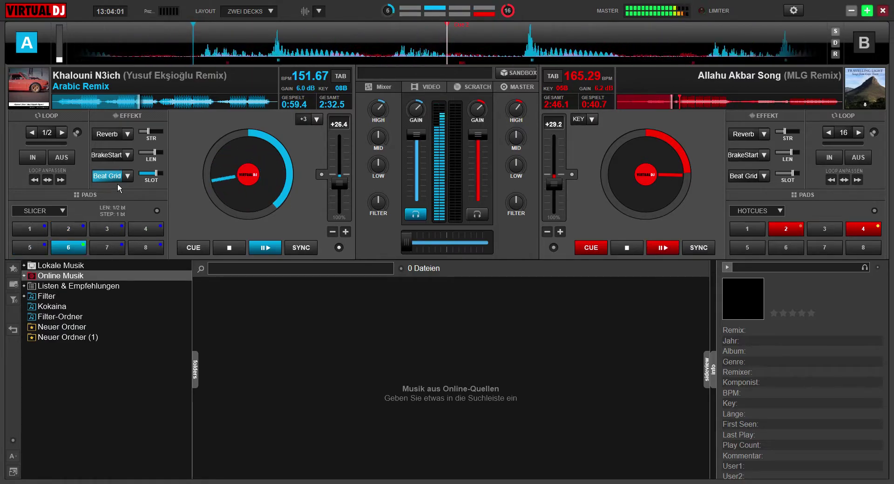
click(108, 134)
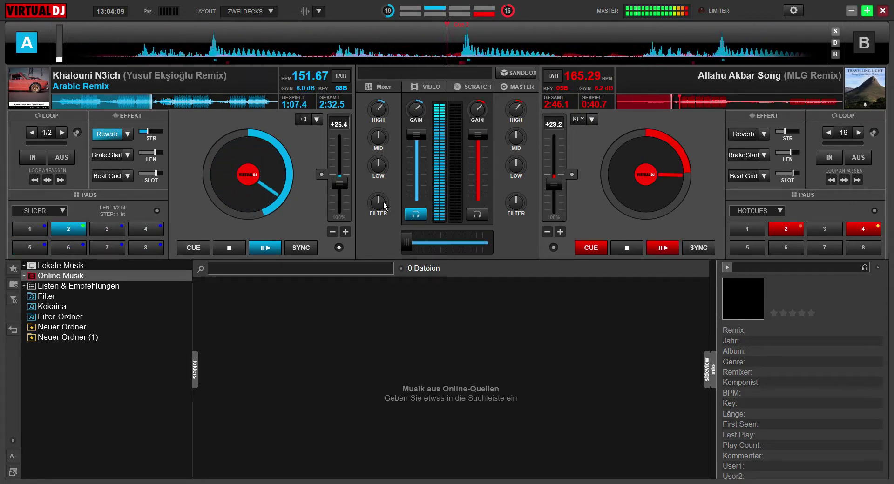
Load Papi onto deck B, and on deck A turn Reverb off and apply a short passage of Beat Grid.
drag(642, 126, 642, 127)
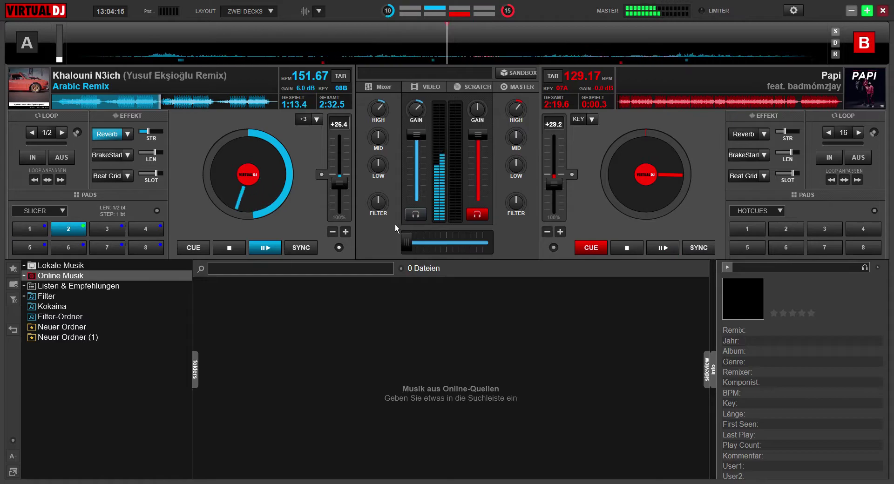
click(117, 136)
click(112, 176)
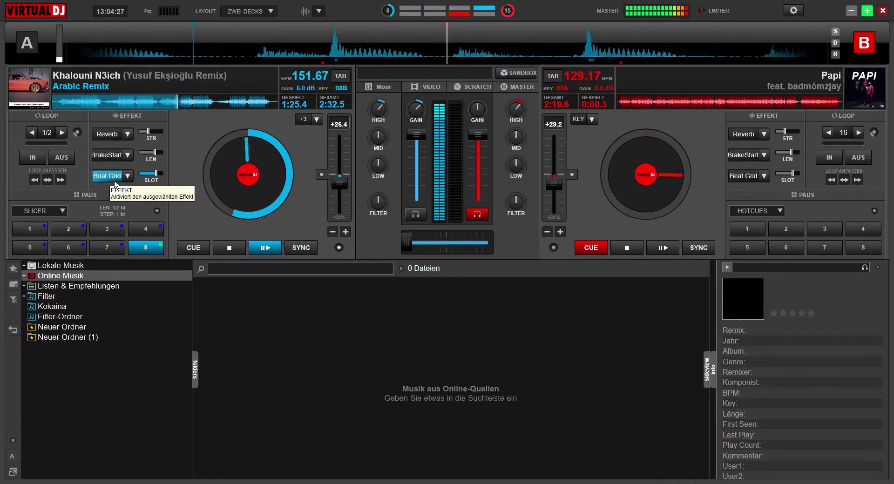
click(115, 182)
Increase deck A's pitch to +40.3 and apply a brief burst of Reverb.
scroll(349, 190, down, 5)
scroll(351, 192, down, 2)
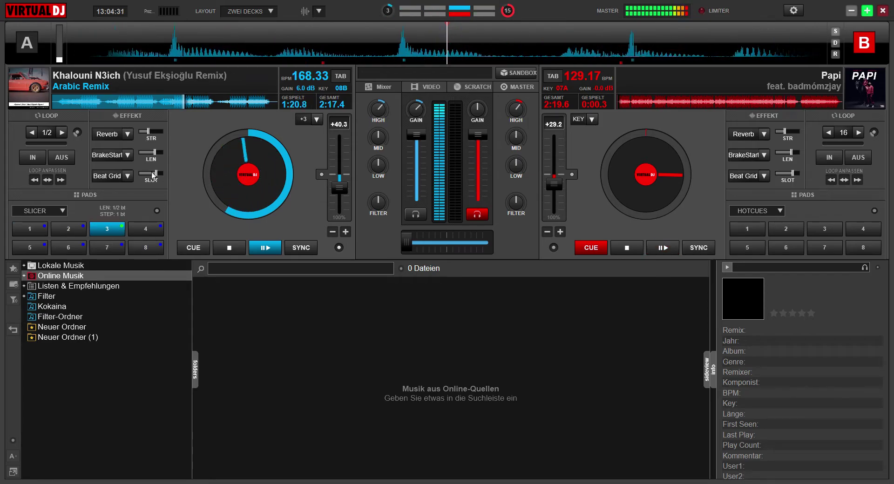
click(112, 137)
click(112, 138)
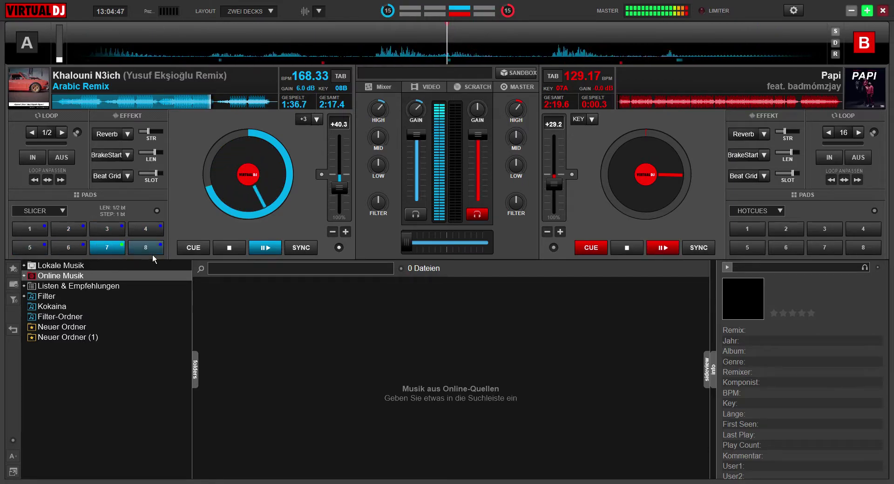
Activate Beat Grid on deck A and pulse Reverb on and off repeatedly over it.
click(111, 181)
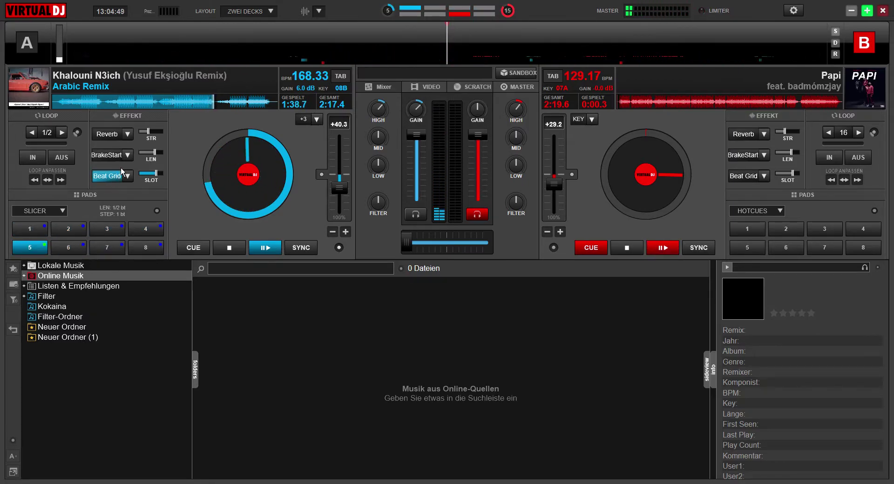
click(109, 140)
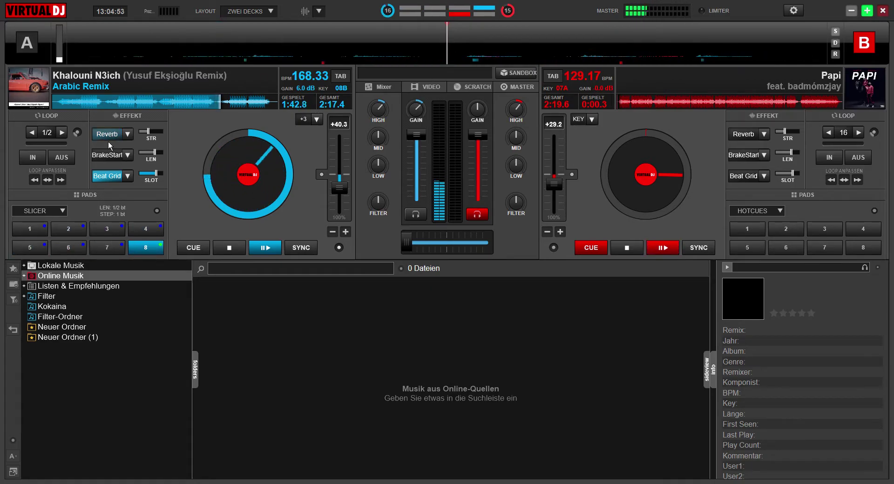
click(108, 140)
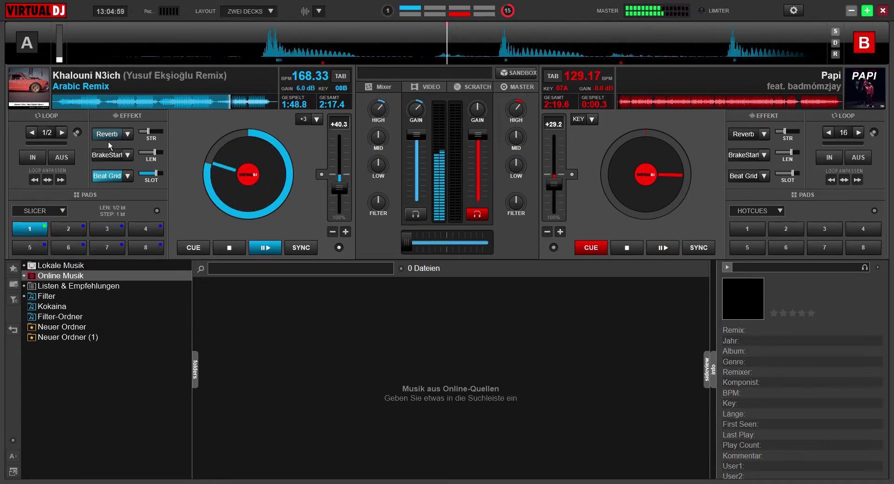
click(108, 140)
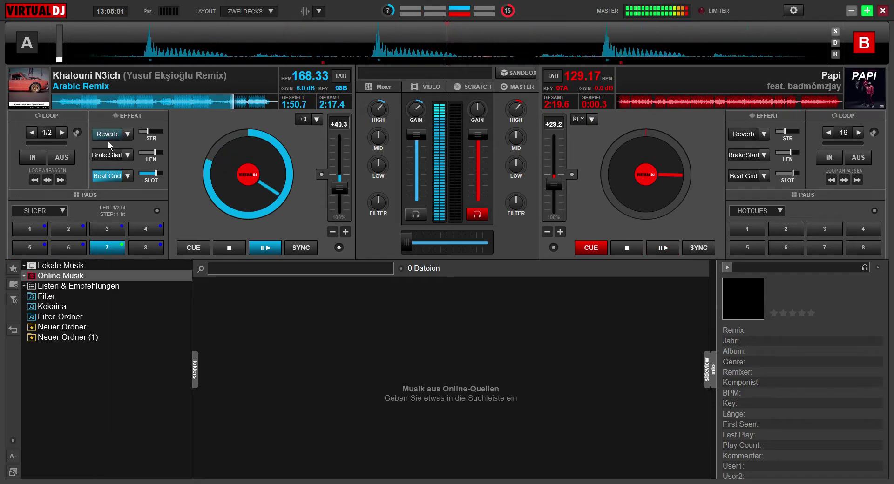
click(109, 141)
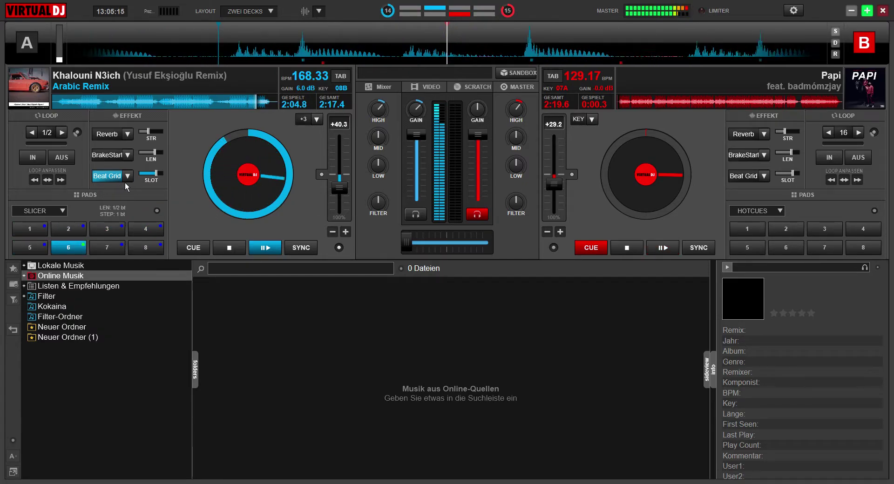
Raise deck A's pitch to +50.0 and apply Reverb for a short moment.
mouse_move(330, 184)
mouse_down()
mouse_move(345, 191)
mouse_move(337, 192)
mouse_up()
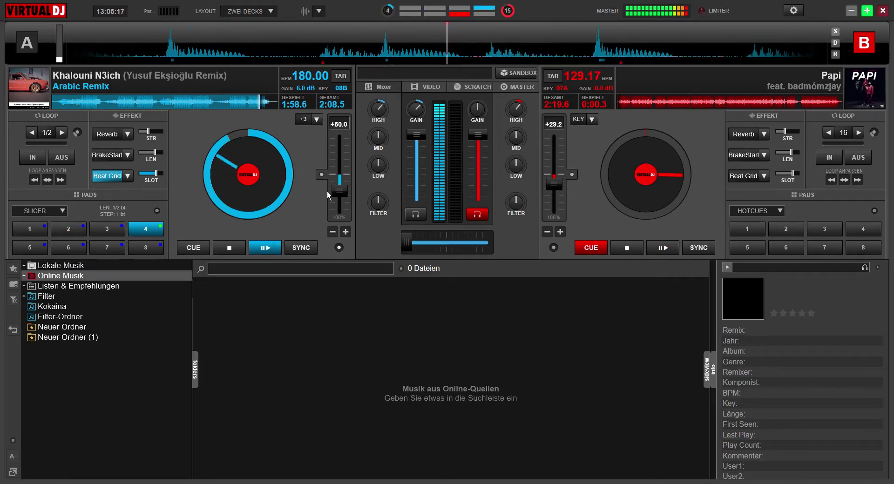
click(113, 139)
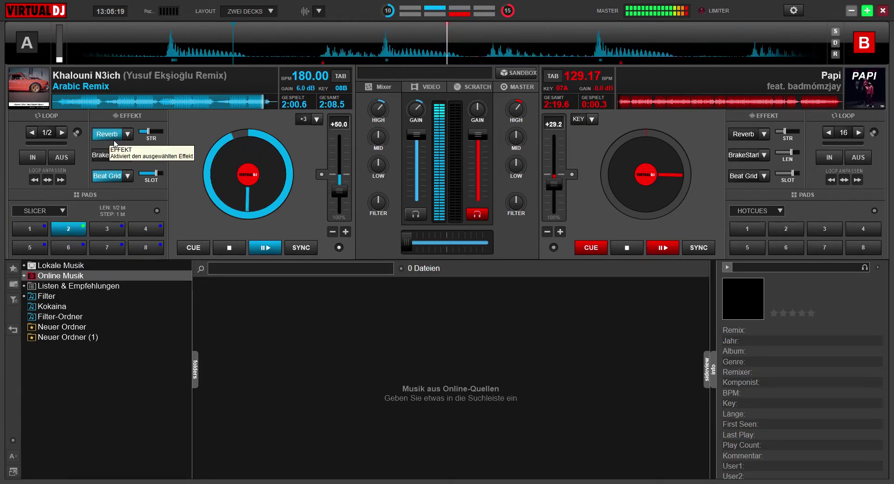
click(114, 138)
Activate BrakeStart on decks A and B and crossfade fully over to deck B.
click(117, 157)
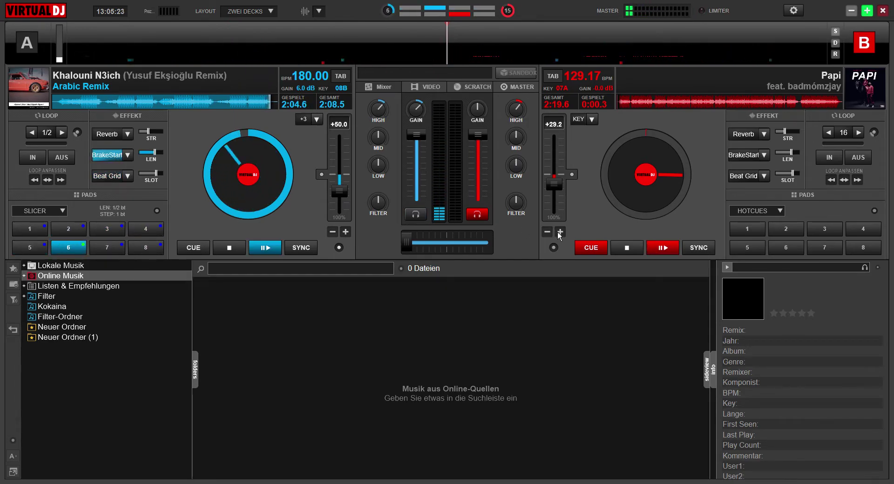
click(745, 156)
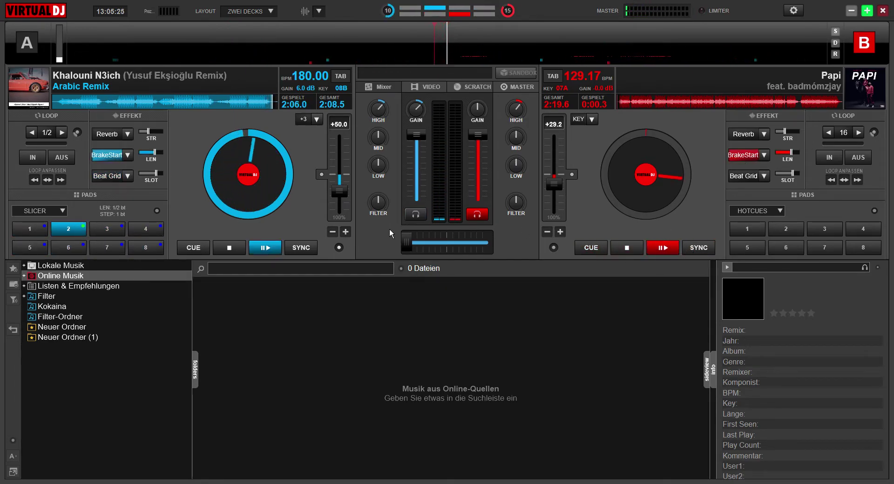
drag(415, 244, 492, 248)
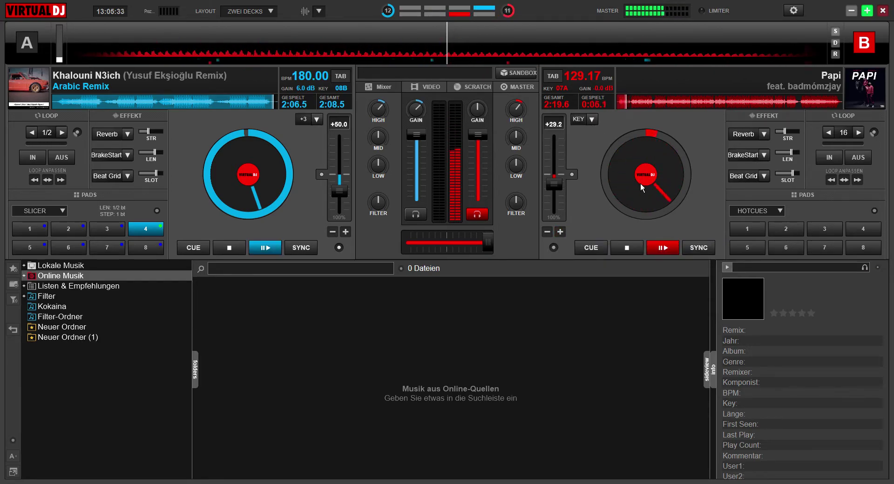
Shift deck B's key to +4 and set its pitch to +26.4.
drag(590, 120, 591, 109)
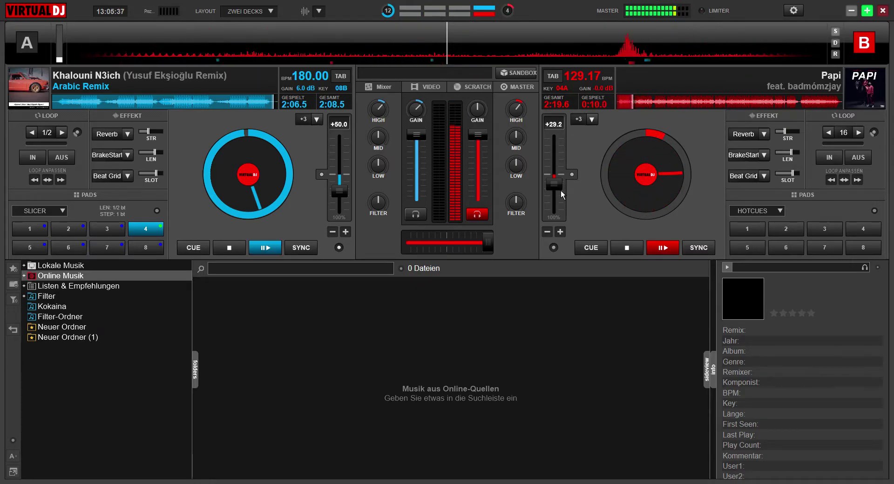
drag(561, 190, 560, 189)
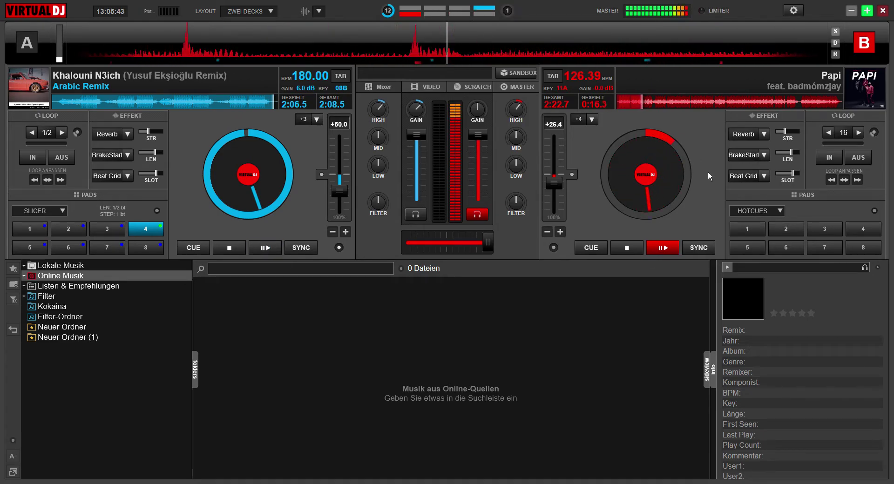
Apply a short Beat Grid passage on deck B and raise its gain to 6.6 dB.
click(748, 183)
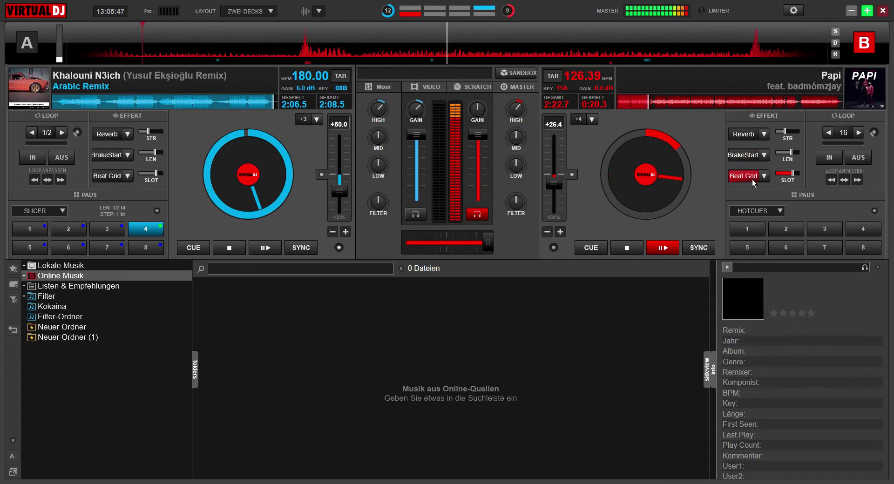
click(752, 178)
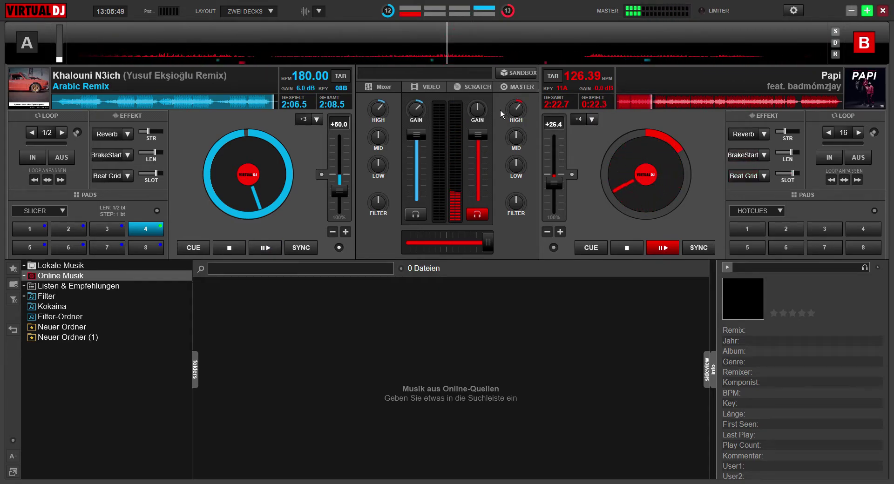
drag(483, 109, 494, 104)
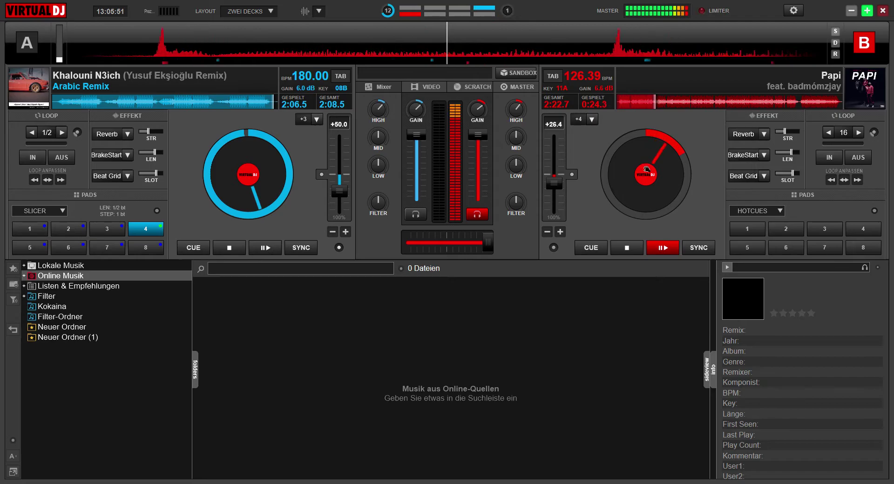
Switch Beat Grid on and off on deck B and bring in its Reverb effect.
click(750, 178)
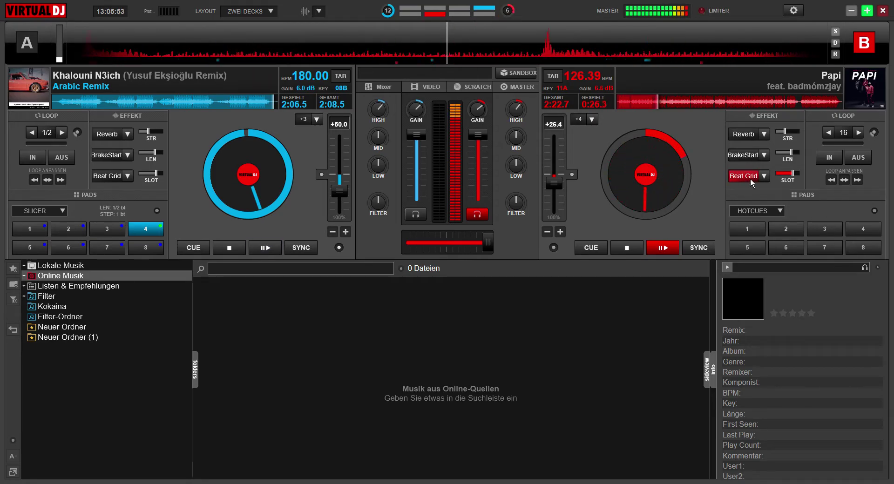
click(751, 179)
click(752, 139)
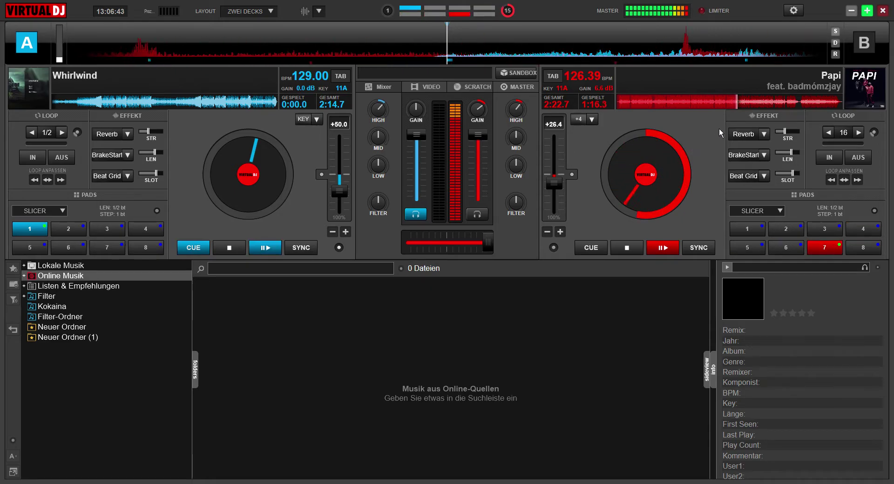
Perform two separate Beat Grid passages on deck B, turning the effect off after each.
click(746, 178)
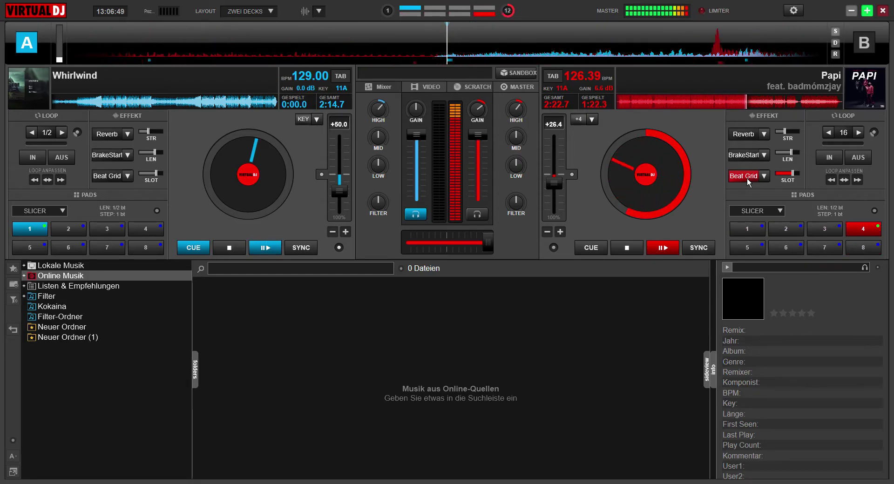
click(747, 177)
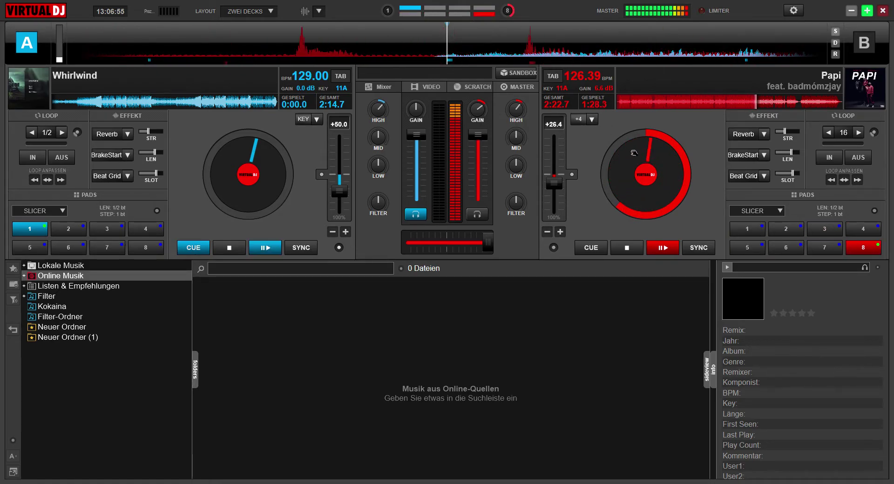
click(748, 179)
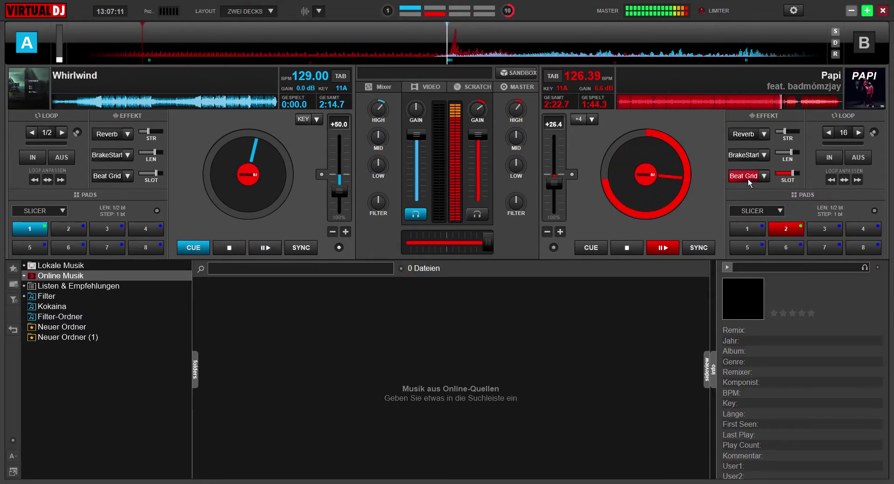
click(749, 179)
Apply short bursts of Reverb and Beat Grid on deck B and trigger its slicer pad 6.
click(745, 134)
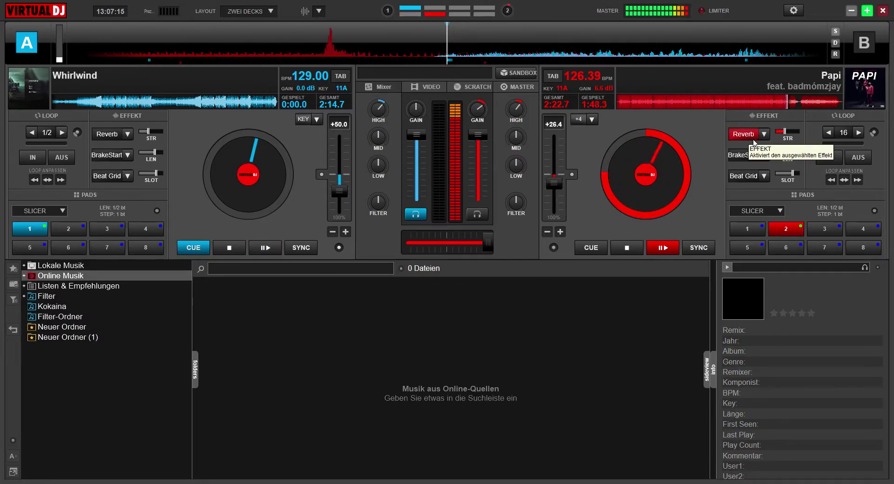
click(753, 142)
click(748, 177)
click(748, 178)
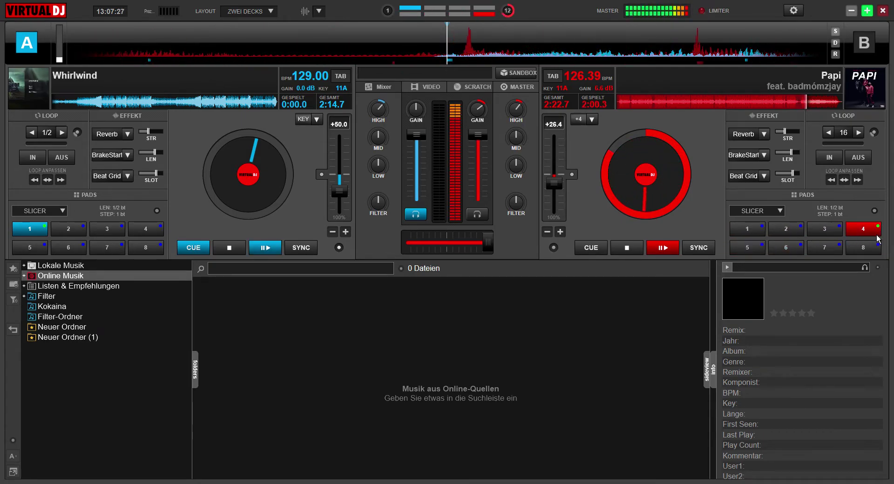
click(791, 252)
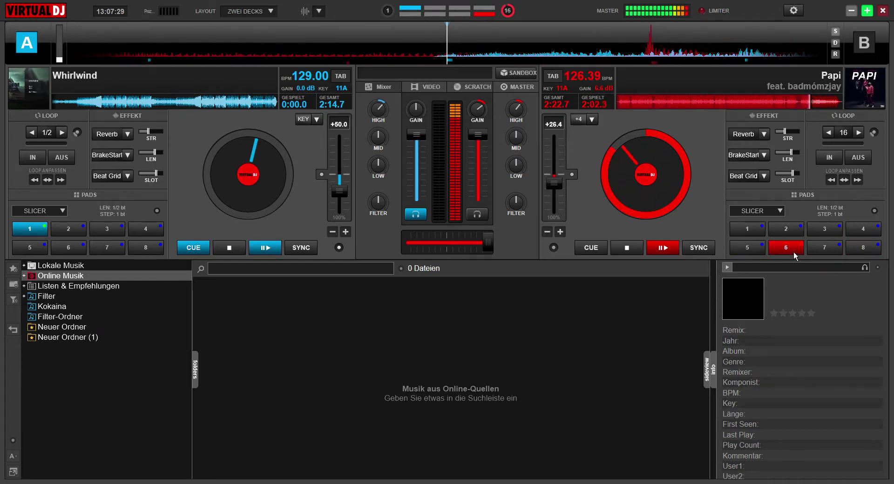
Alternate Reverb and Beat Grid bursts on deck B, leaving both effects off.
click(747, 136)
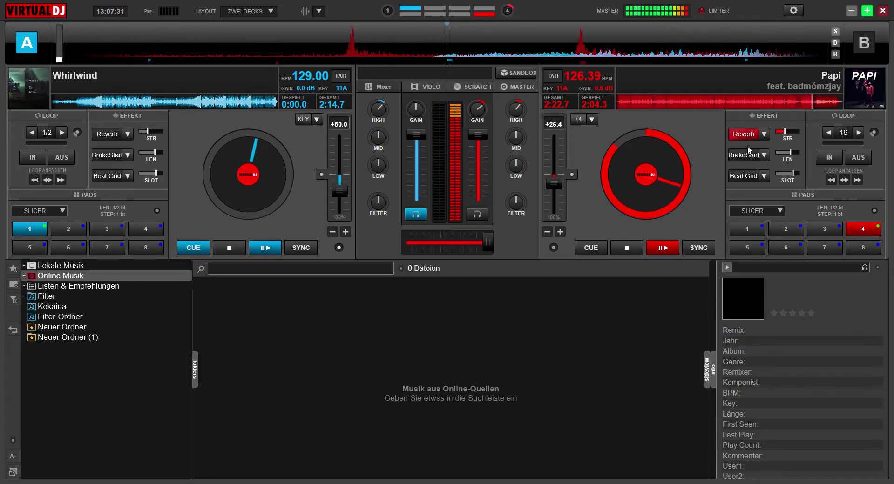
click(749, 178)
click(748, 139)
click(753, 178)
click(753, 177)
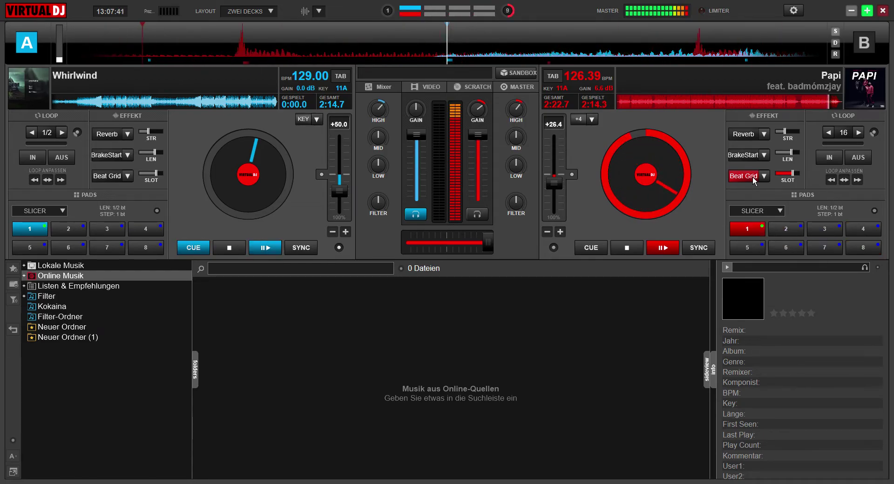
click(752, 177)
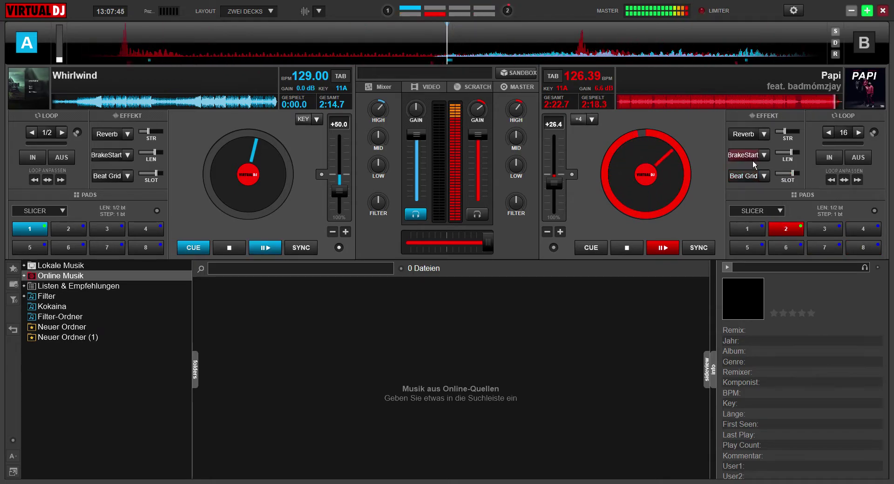
Transition from deck B to deck A with BrakeStart on both decks, move the crossfader fully to A and stop deck B.
click(753, 160)
click(119, 162)
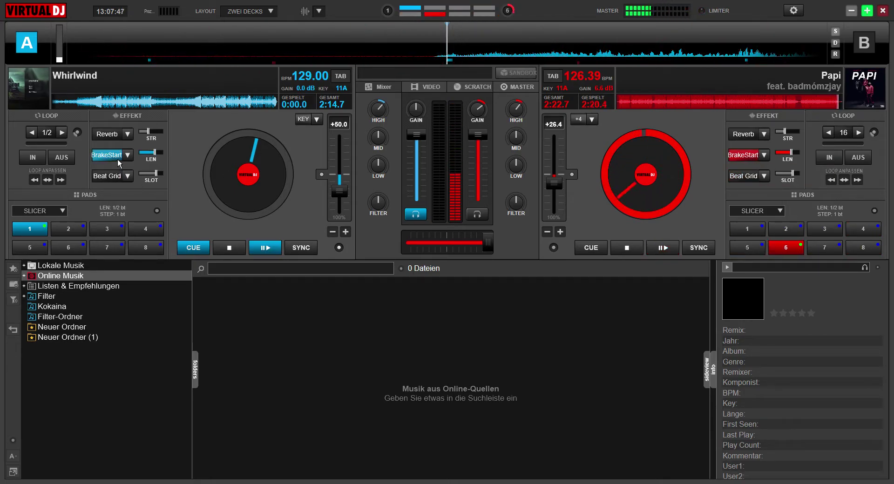
drag(495, 242, 396, 242)
click(622, 249)
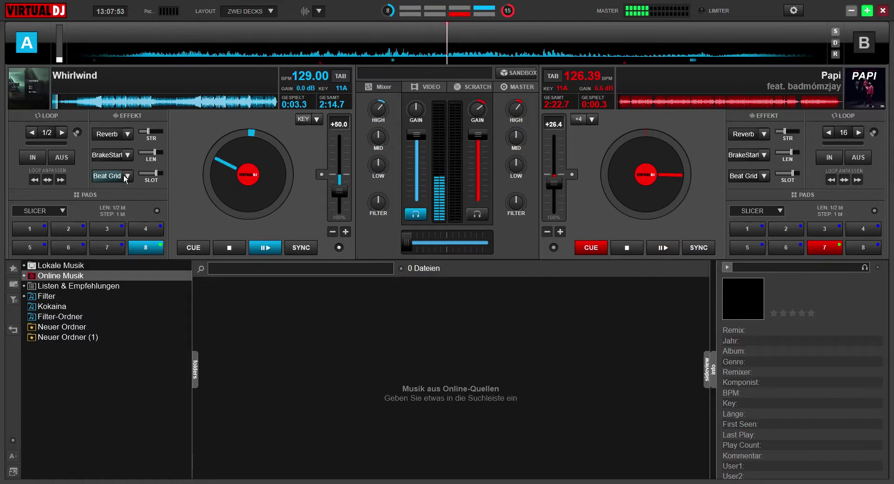
Set deck A's pitch to +26.4, its key shift to +3 and its gain to 6.5 dB.
drag(340, 199, 344, 189)
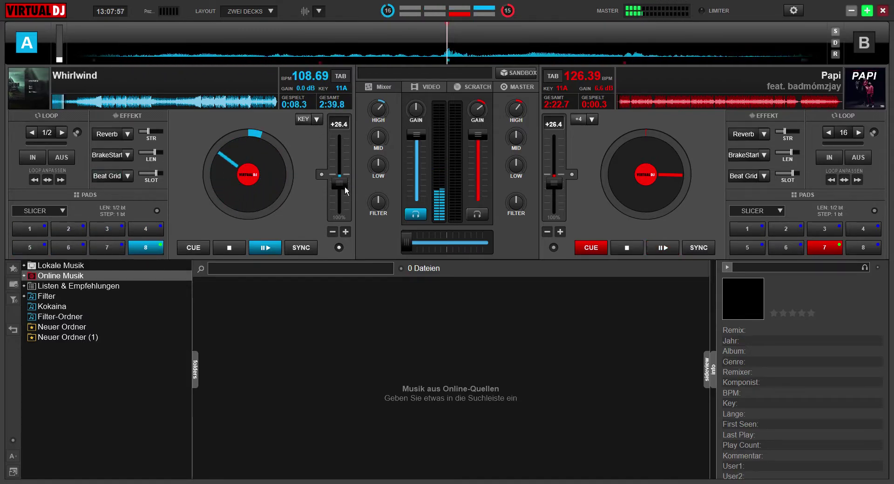
scroll(318, 120, up, 3)
drag(425, 112, 434, 107)
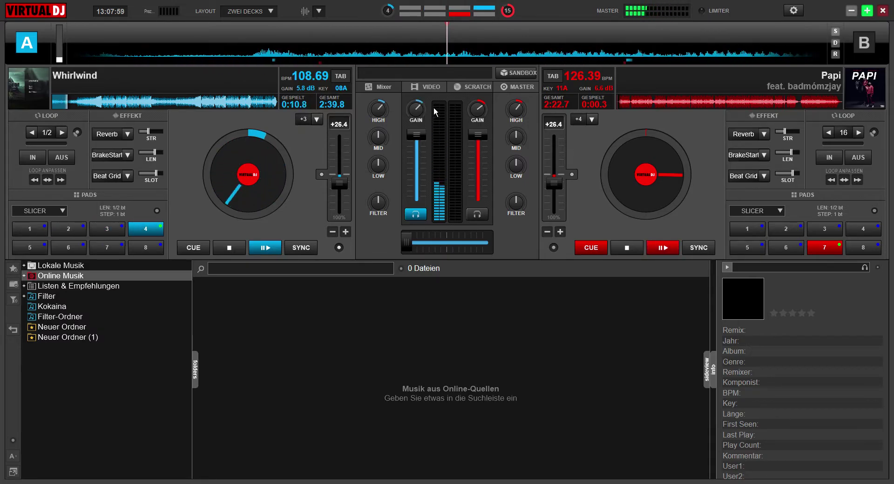
Apply a long Beat Grid passage on deck A, layer Reverb over it and turn both effects off.
click(113, 179)
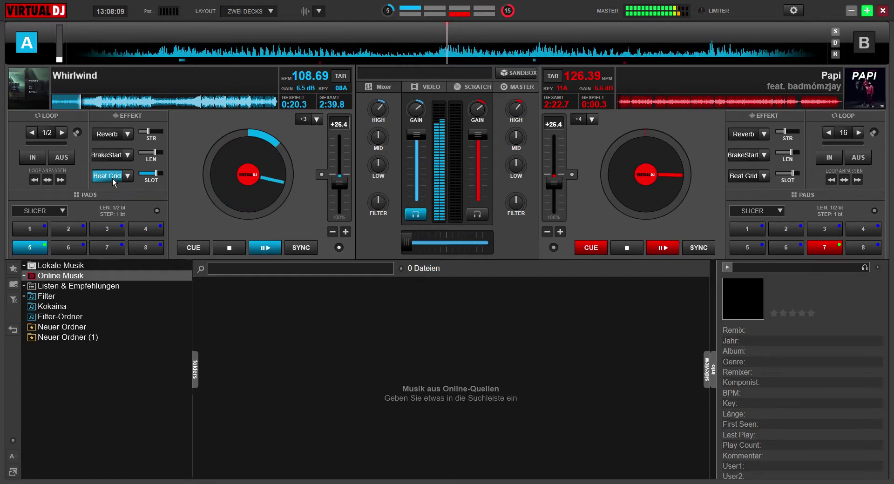
click(115, 138)
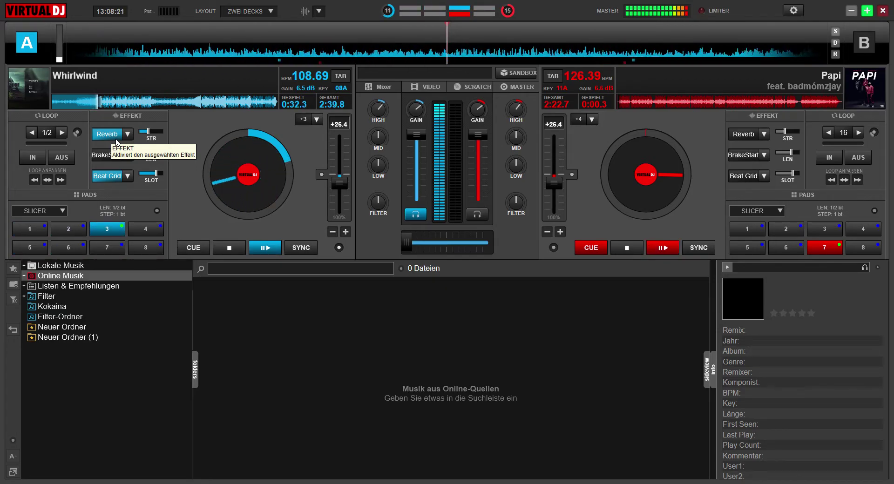
click(116, 138)
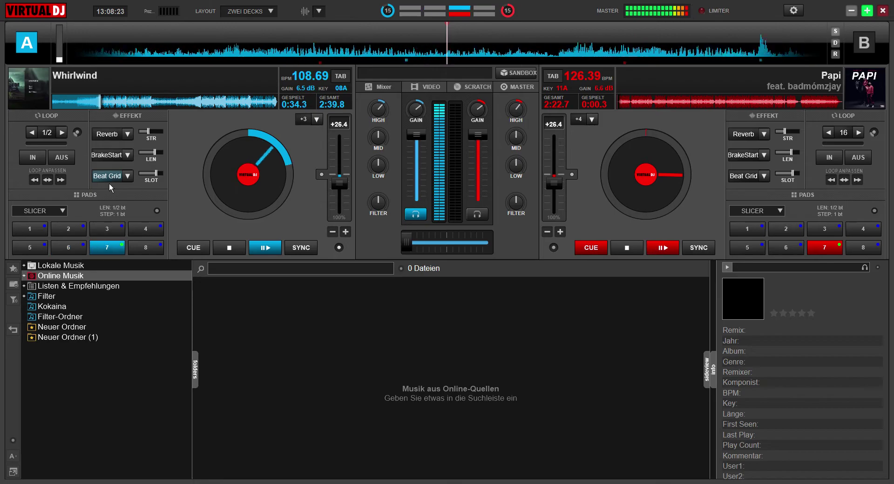
Raise deck A's pitch to +40.3 with a +4 key shift and apply a Reverb passage.
drag(342, 190, 344, 190)
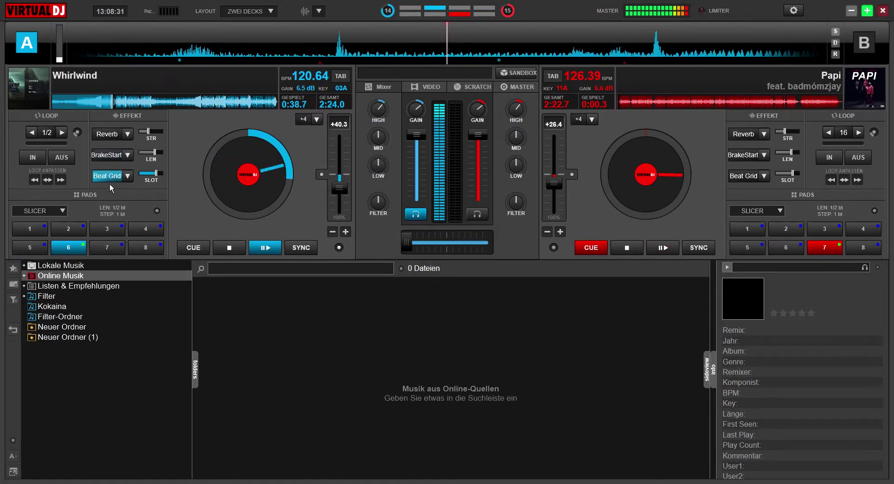
click(122, 135)
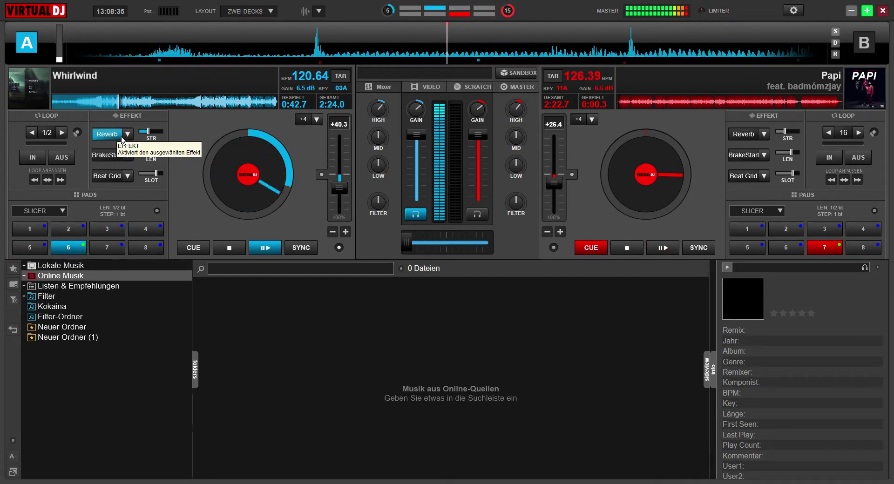
click(121, 137)
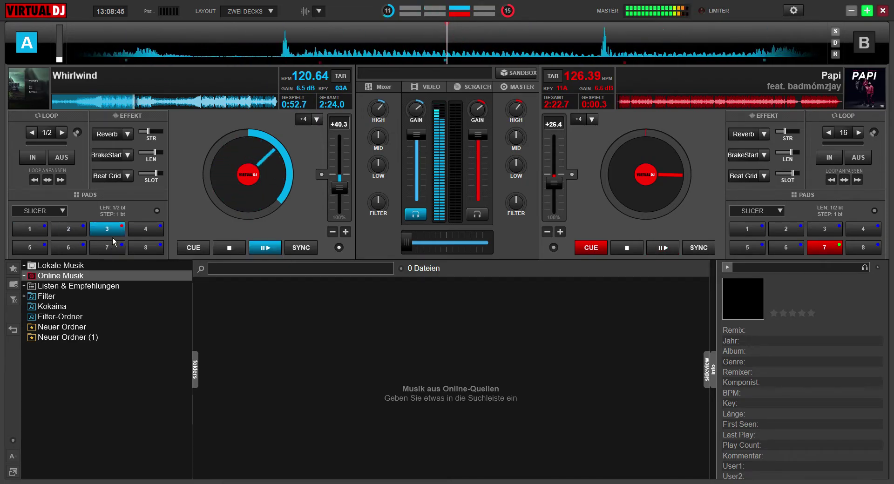
Bring in Reverb on deck A, overlap it with Beat Grid and finish with another short Reverb burst.
click(121, 134)
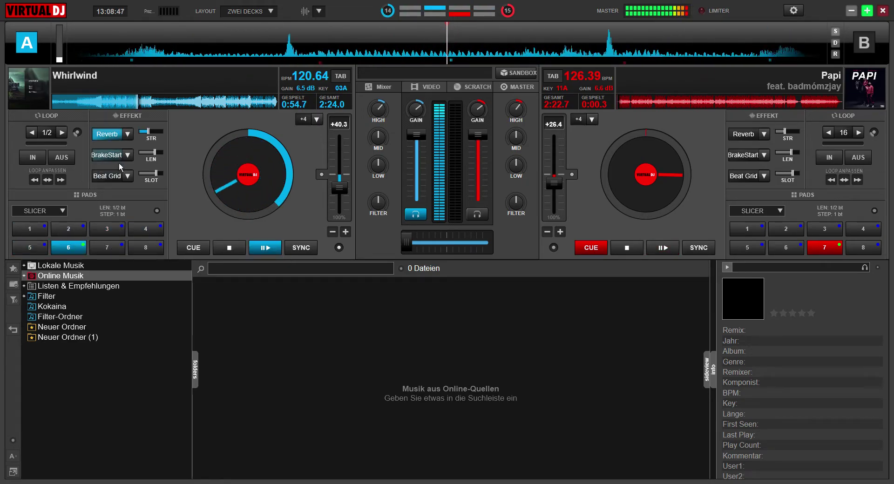
click(113, 179)
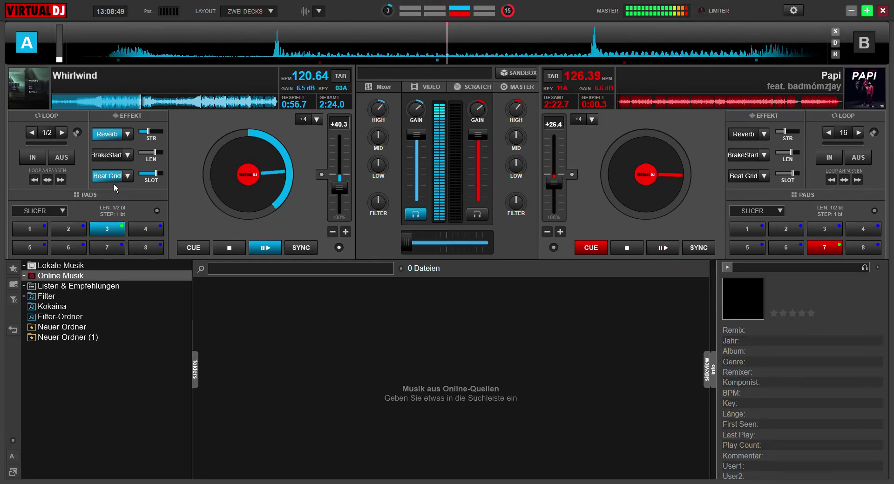
click(117, 135)
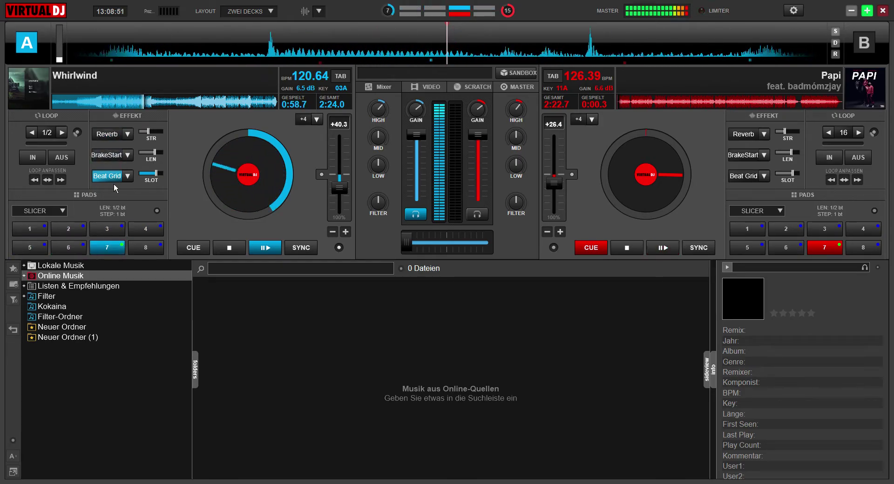
click(114, 181)
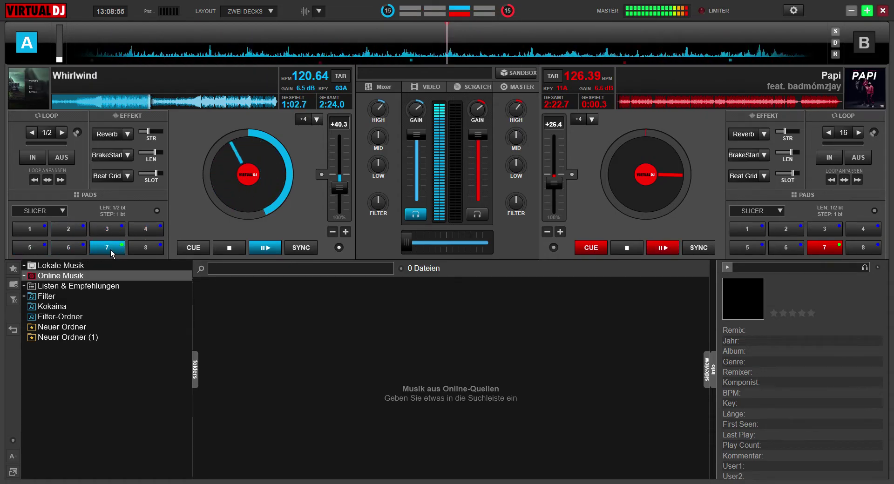
click(113, 137)
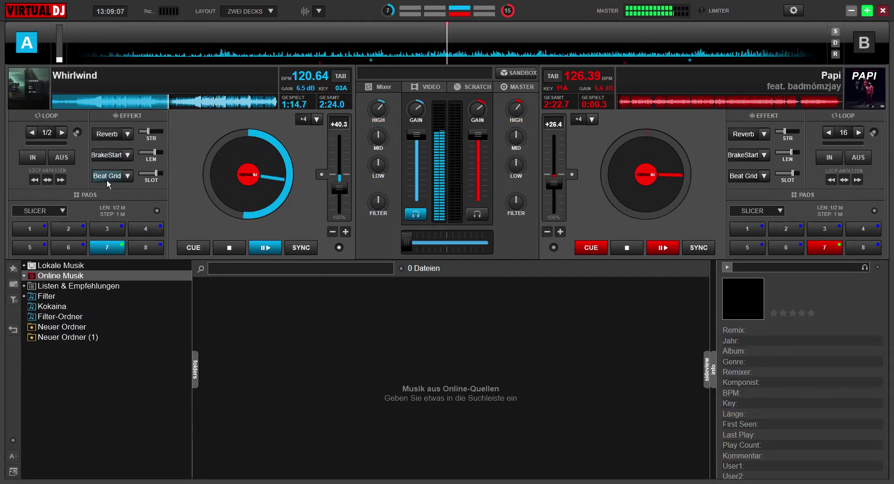
Dip deck A's pitch to -15.3 and raise it back up to +45.8.
scroll(348, 186, up, 2)
drag(348, 188, 343, 169)
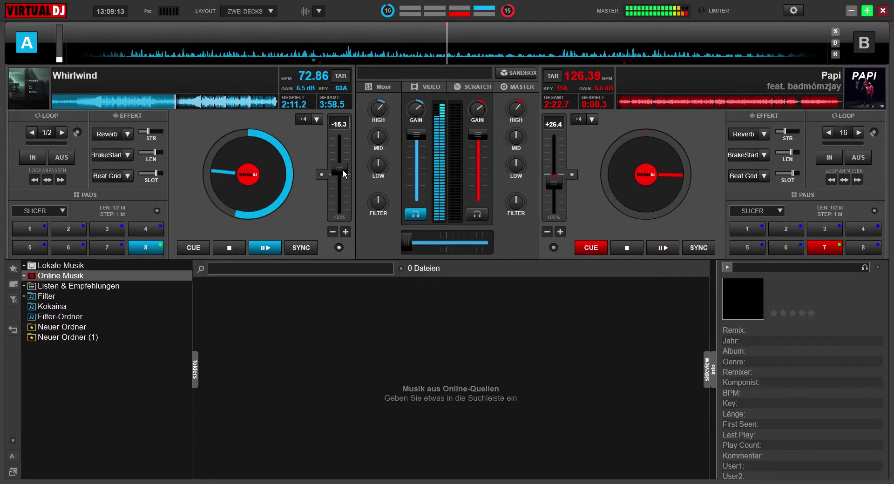
drag(343, 169, 346, 189)
mouse_move(344, 188)
mouse_down()
mouse_move(345, 156)
mouse_move(346, 190)
mouse_up()
Apply a Beat Grid passage on deck A followed by a Reverb passage, turning each effect off.
click(110, 181)
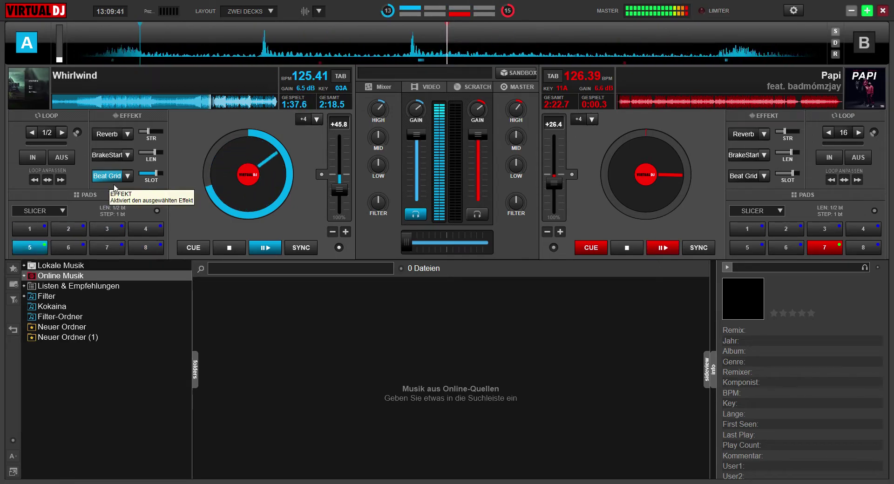
click(111, 177)
click(111, 137)
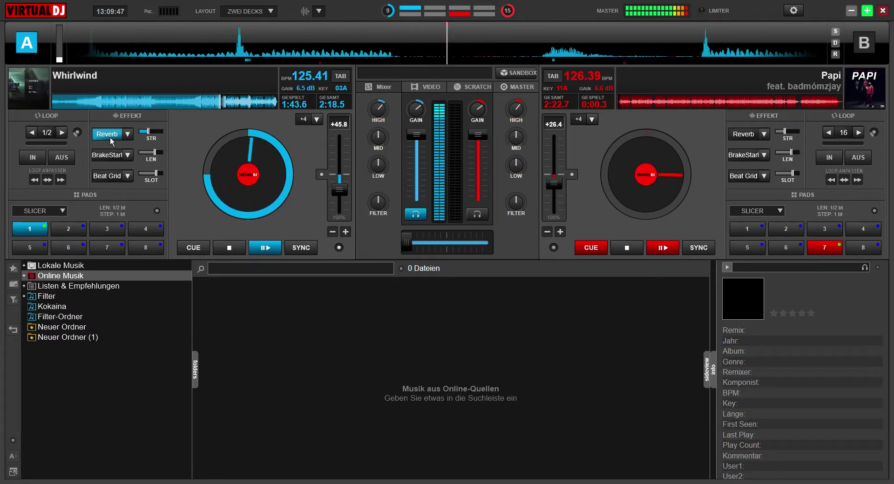
click(110, 135)
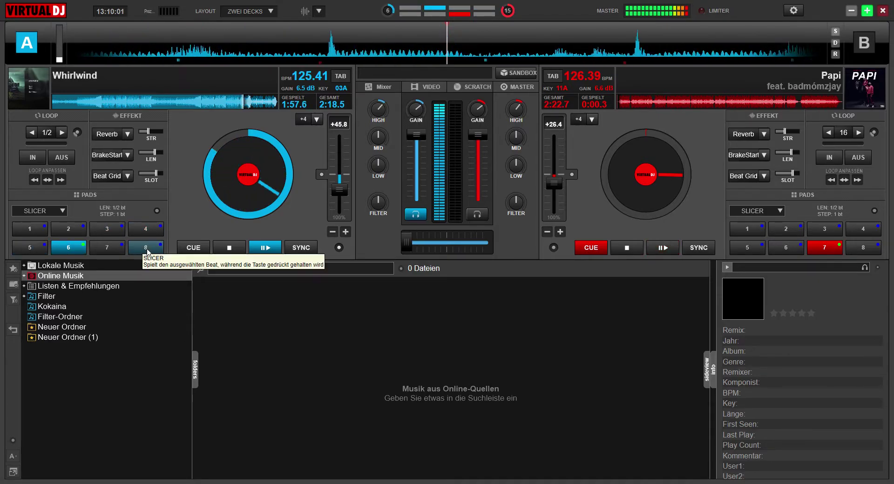
Trigger deck A's slicer pad 8 and apply short alternating bursts of Reverb and Beat Grid on that deck.
click(147, 249)
click(117, 138)
click(117, 139)
click(112, 178)
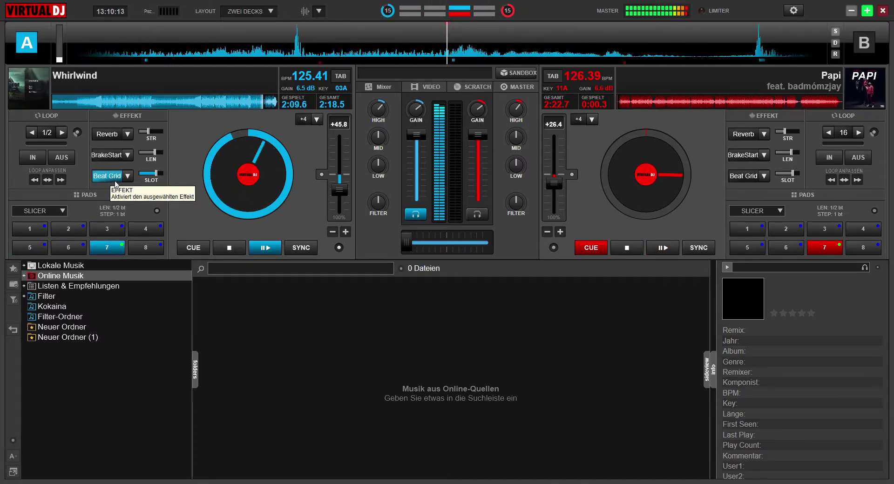
click(117, 178)
click(109, 138)
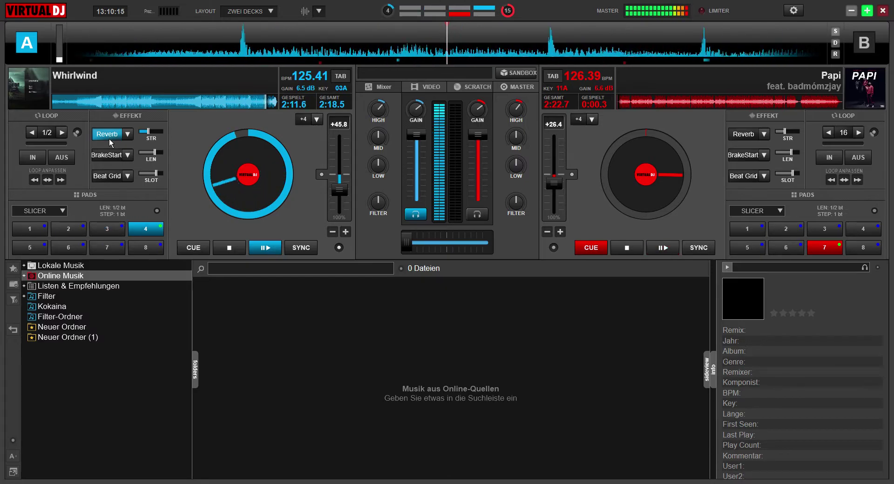
click(109, 140)
click(112, 158)
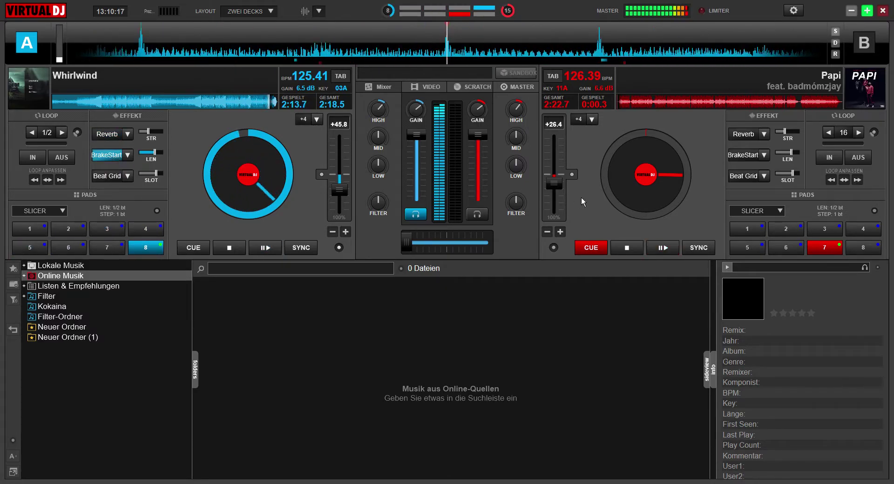
click(729, 157)
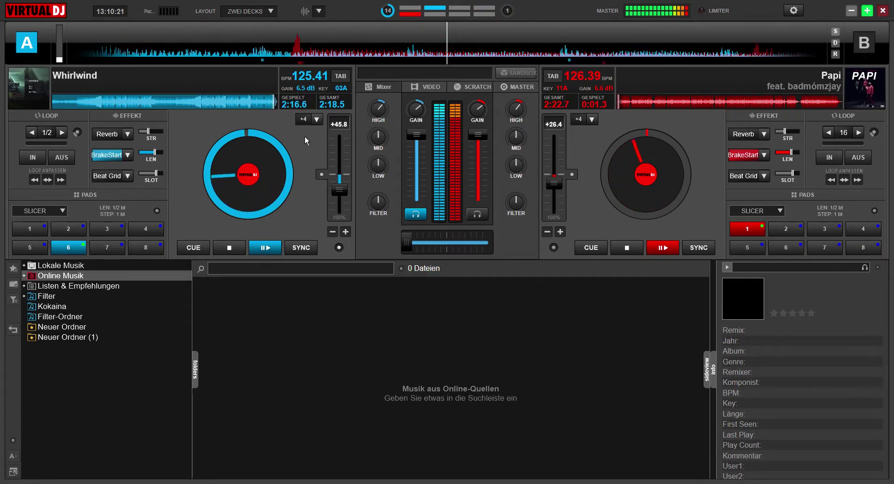
click(249, 106)
click(113, 155)
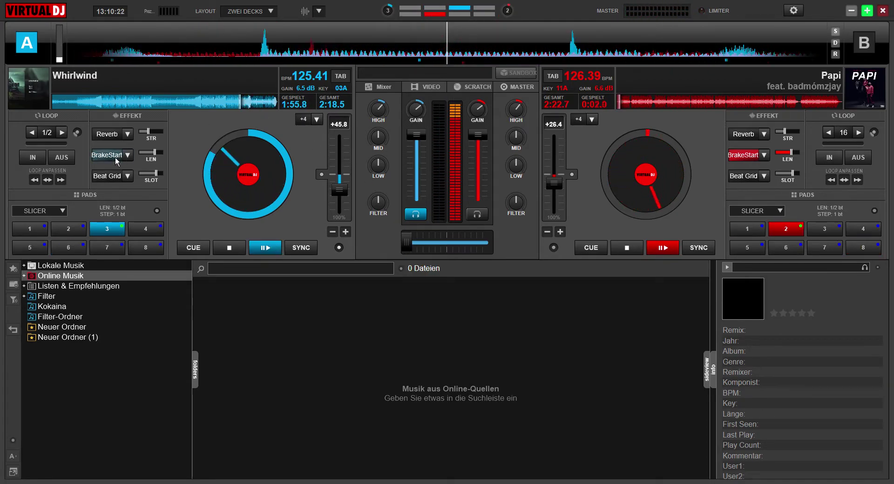
click(627, 248)
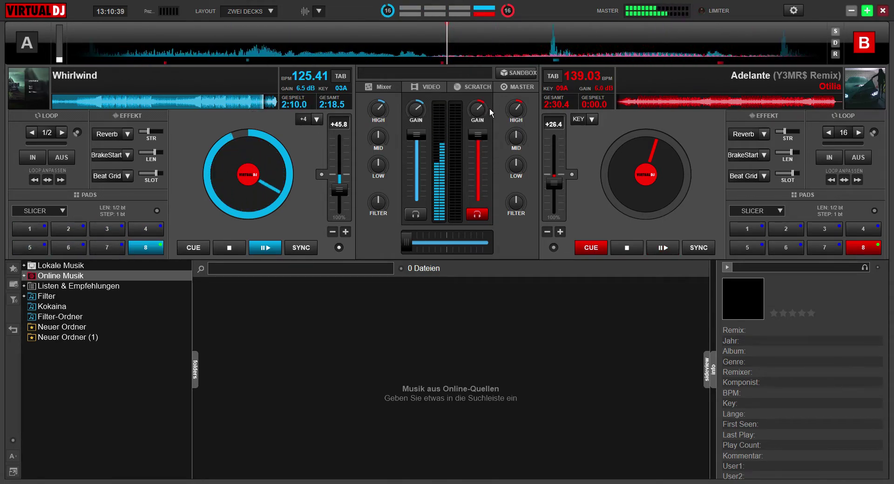
Transition from Whirlwind to Adelante on deck B using BrakeStart and the crossfader, and set deck B's key shift to +4.
click(117, 156)
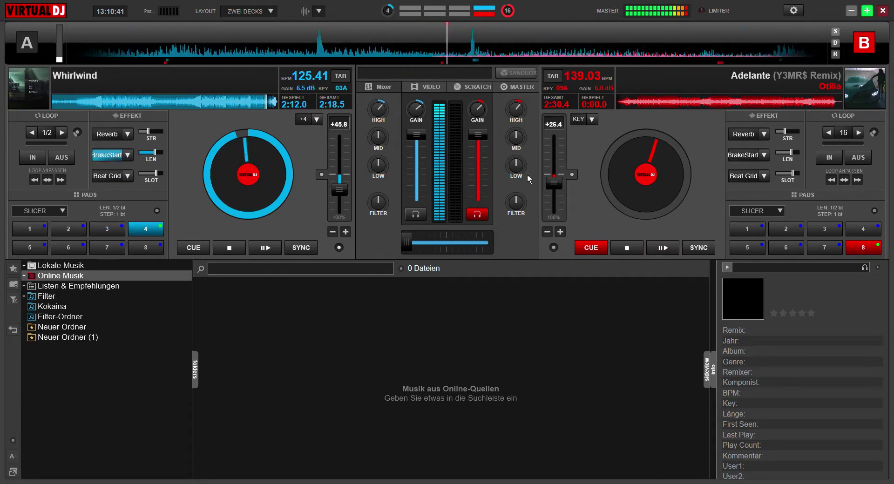
click(744, 156)
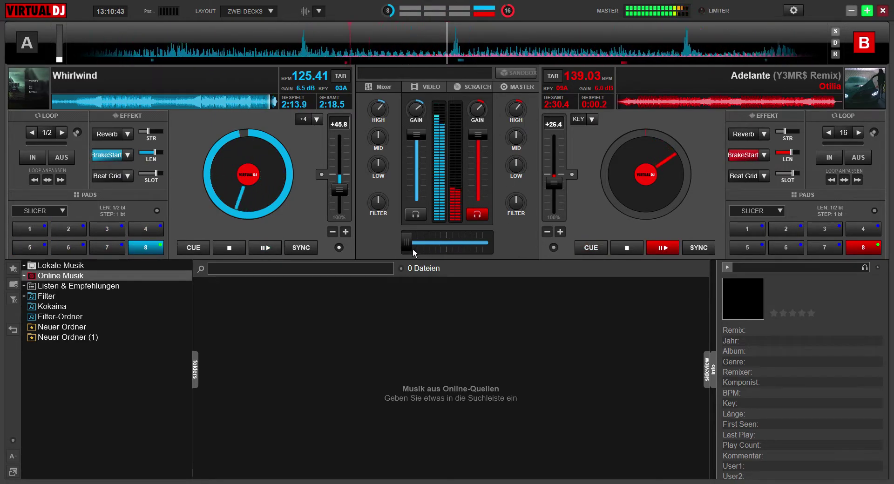
drag(413, 248, 555, 251)
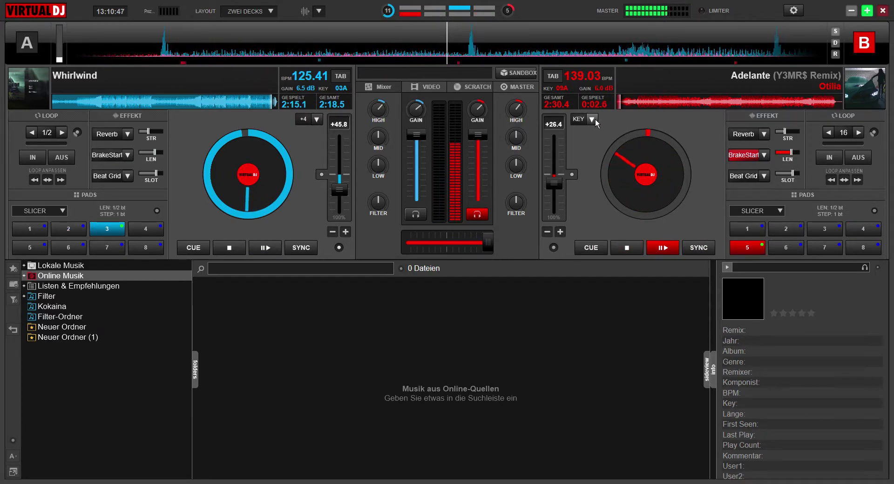
scroll(585, 127, up, 3)
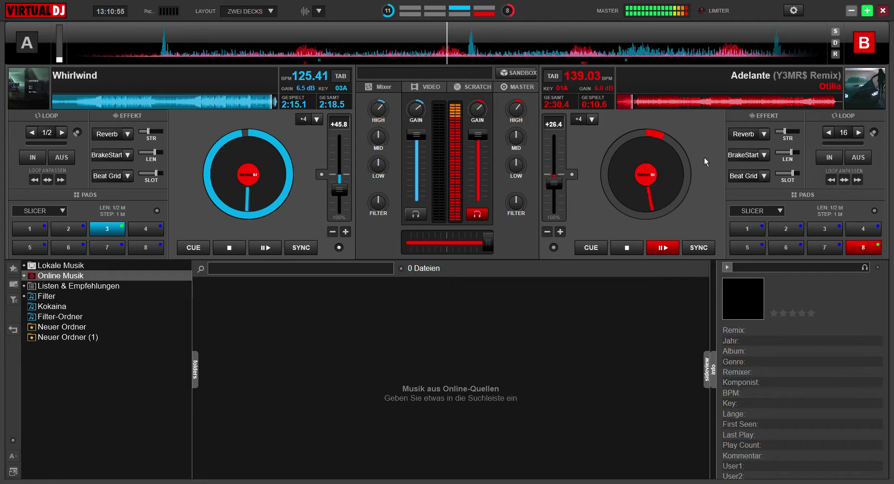
Apply a short Beat Grid passage to Adelante on deck B and trigger its slicer pad 3.
click(741, 176)
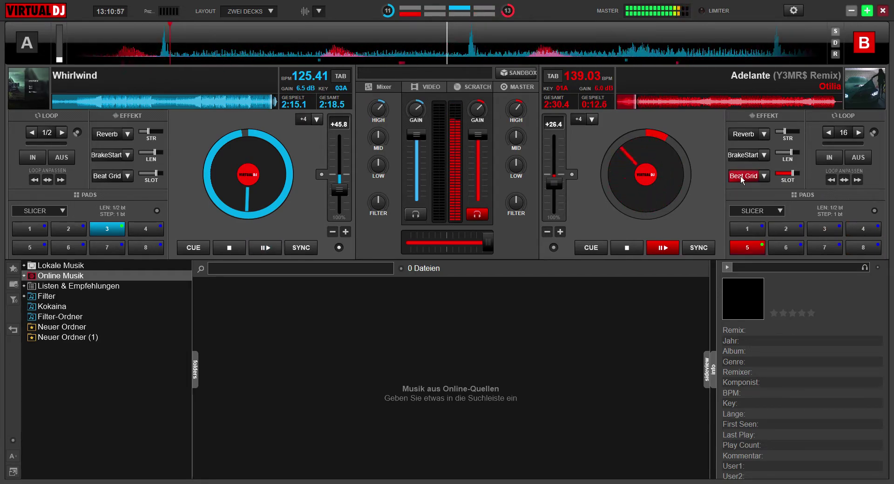
click(741, 176)
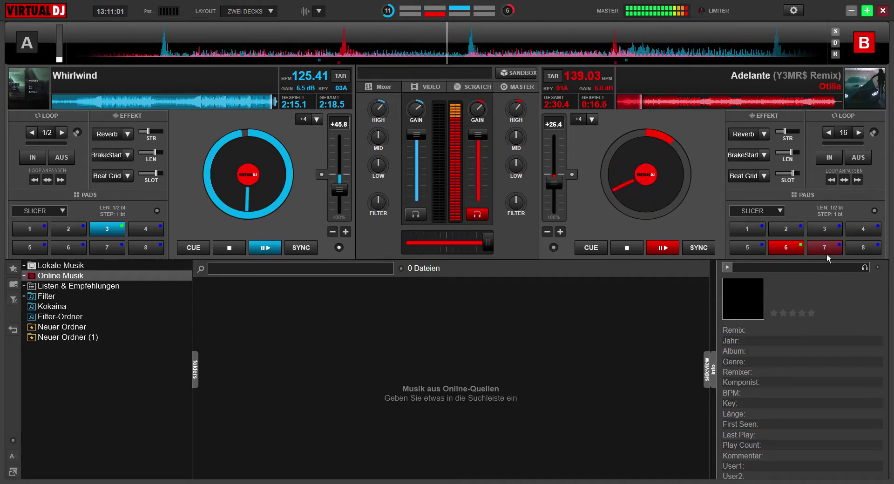
click(831, 234)
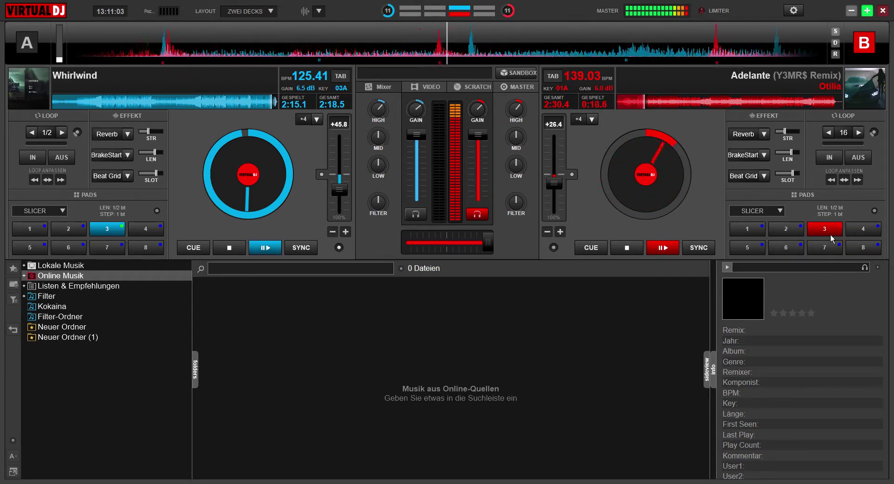
Trigger deck B's slicer pad 7 and apply a Beat Grid passage followed by Reverb to Adelante.
click(836, 246)
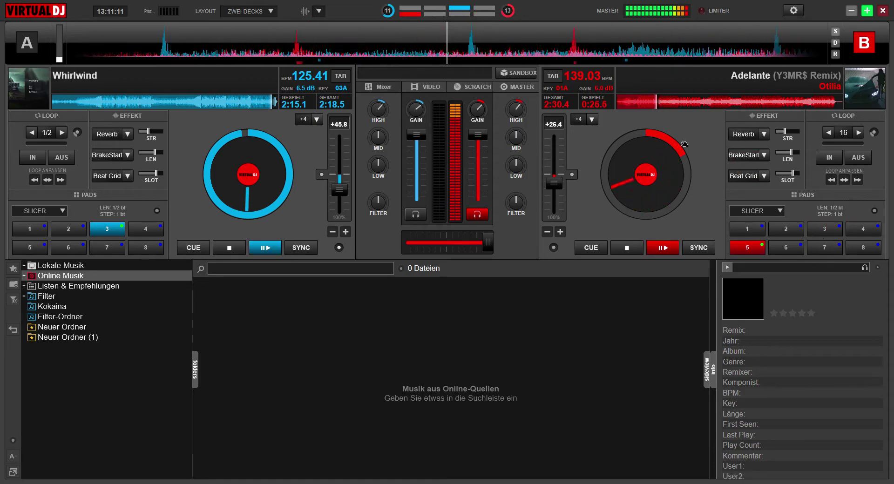
click(755, 184)
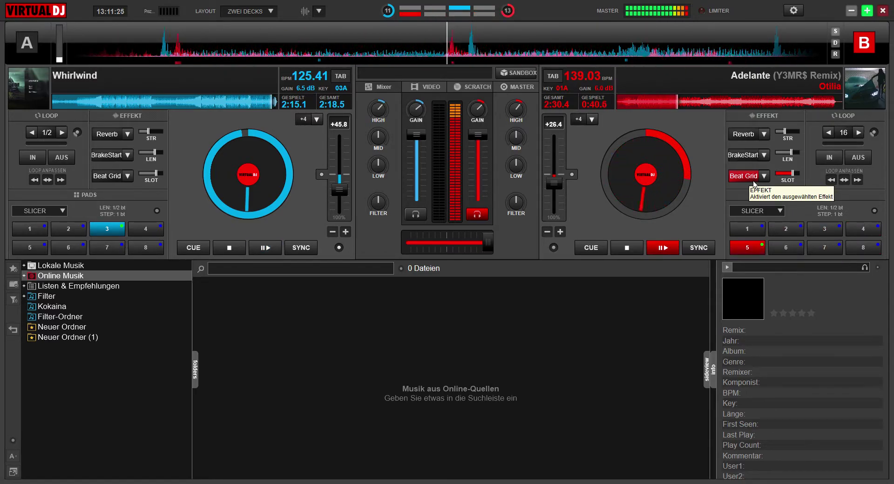
click(752, 179)
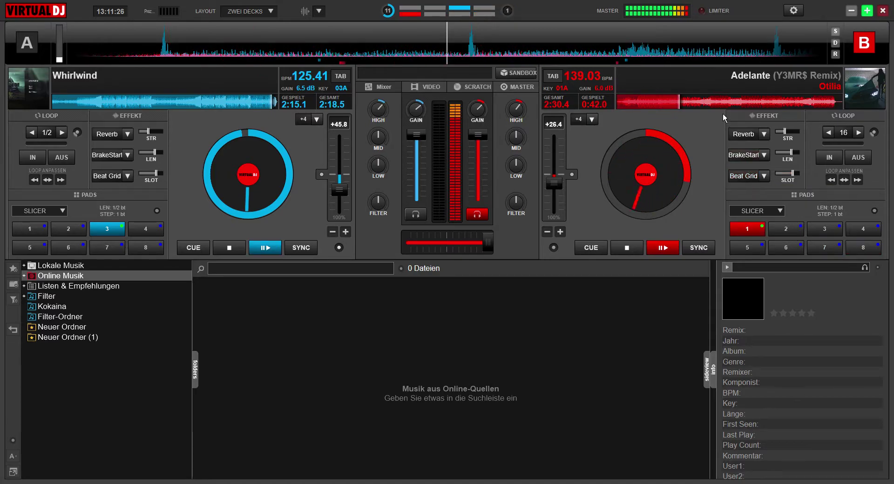
click(743, 135)
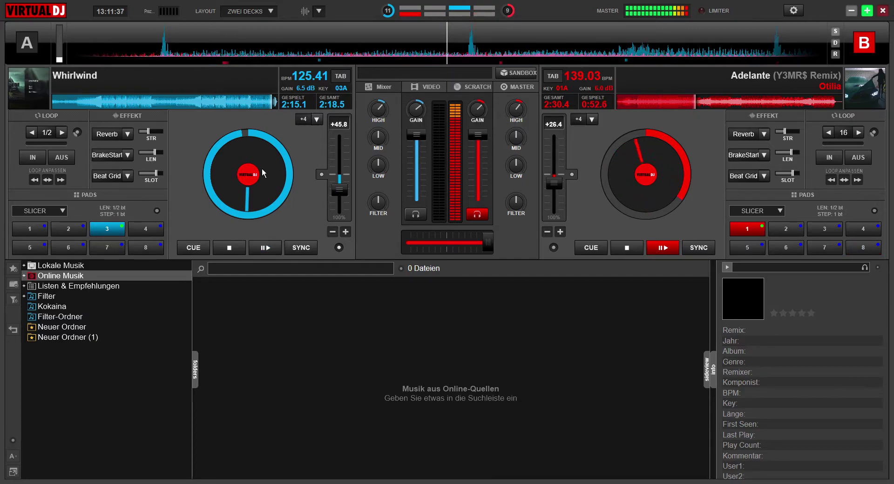
Load Babylon onto deck A and replace it with Glad You Came.
drag(235, 160, 234, 161)
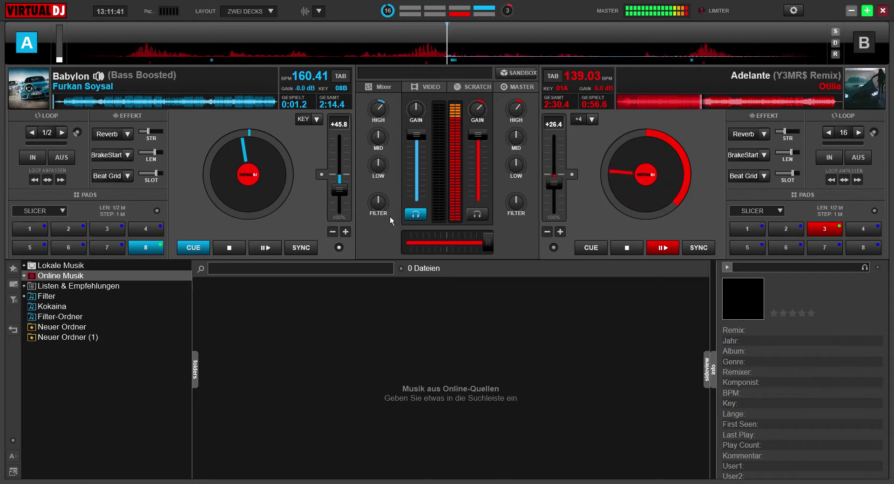
drag(207, 163, 209, 164)
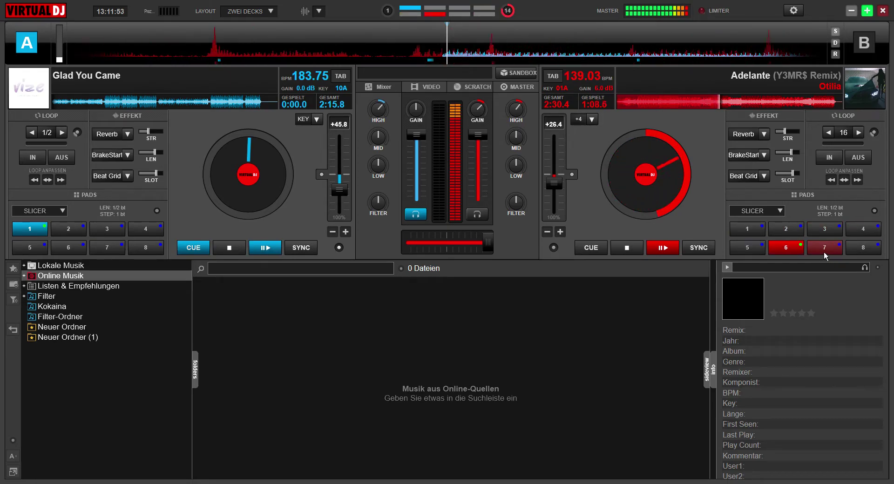
Apply a Beat Grid passage to Adelante on deck B and lower its key shift to -3.
click(744, 176)
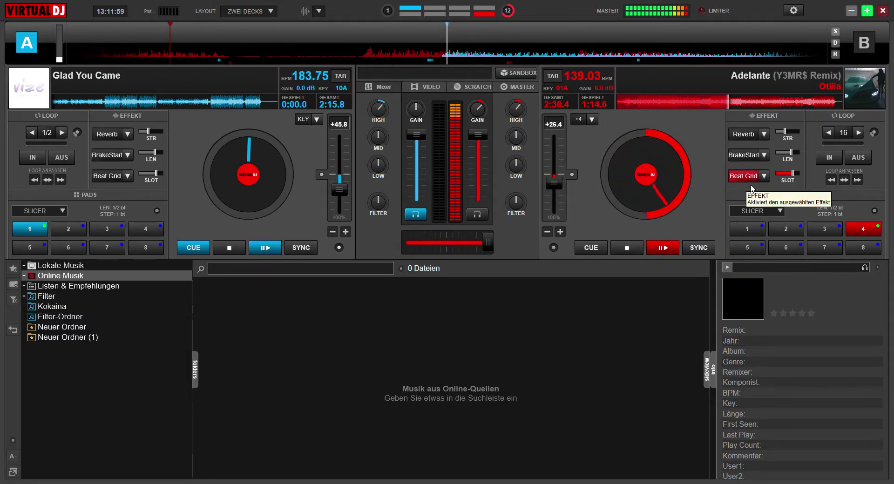
click(755, 178)
scroll(598, 124, down, 7)
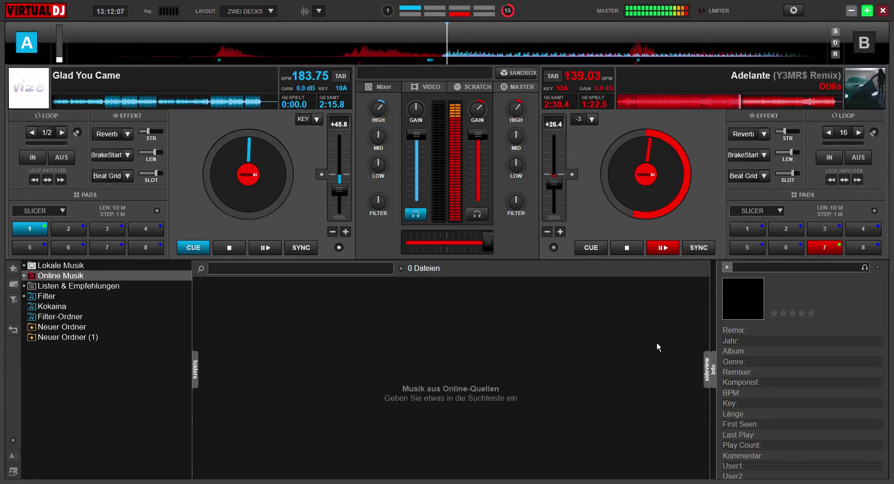
Alternate Beat Grid and Reverb passages on deck B while raising deck A's gain to 5.8 dB.
click(744, 177)
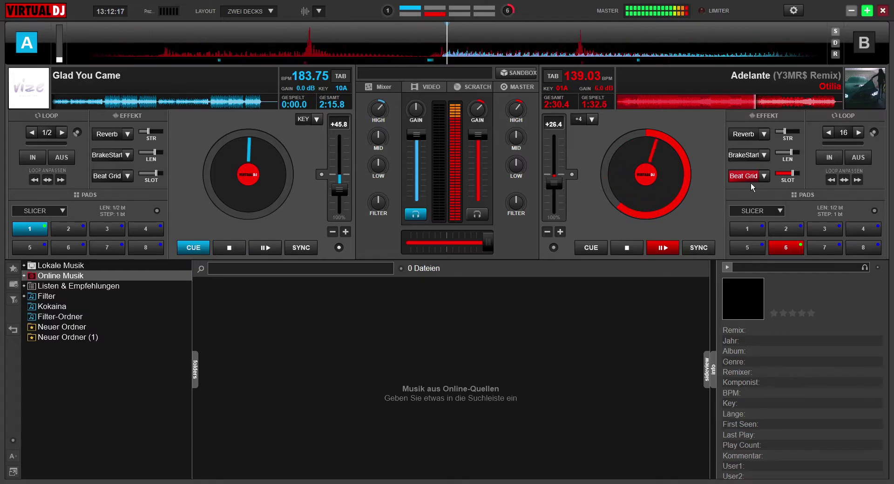
click(752, 181)
click(748, 137)
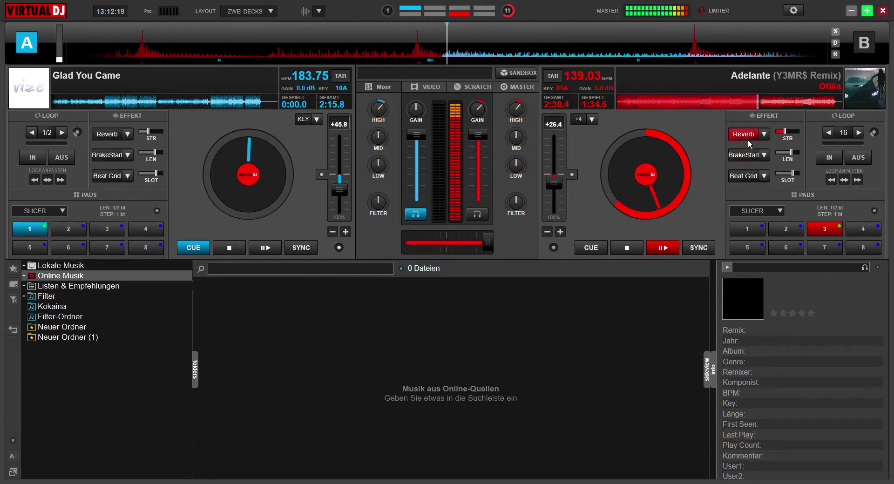
drag(414, 111, 428, 108)
click(752, 137)
click(762, 178)
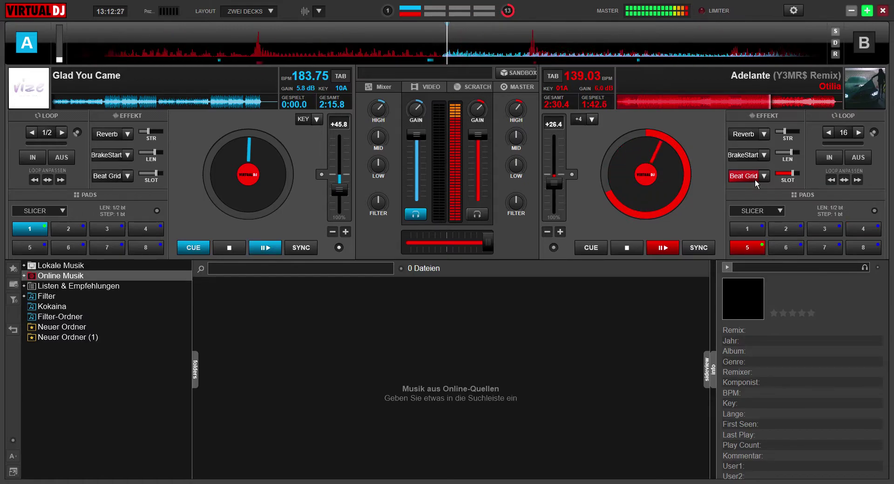
click(755, 177)
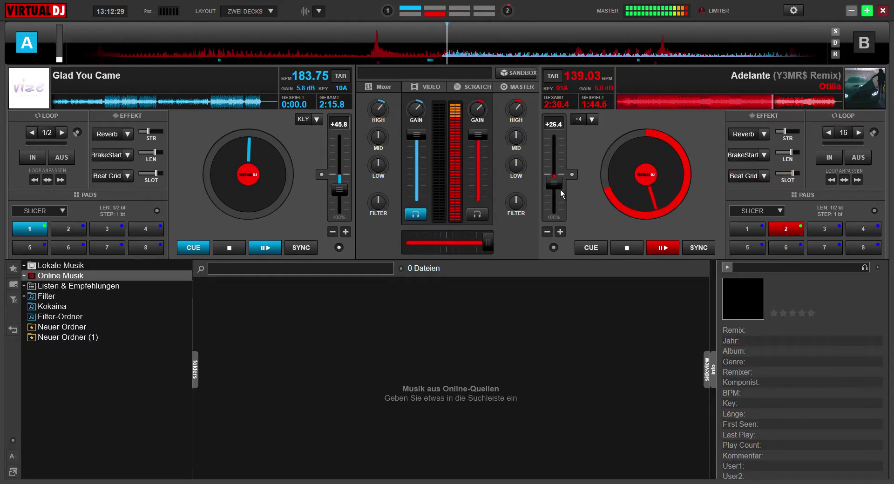
Raise deck B's pitch to +33.3, apply a short Beat Grid burst, and adjust that deck's key shift.
drag(559, 188, 562, 190)
click(739, 179)
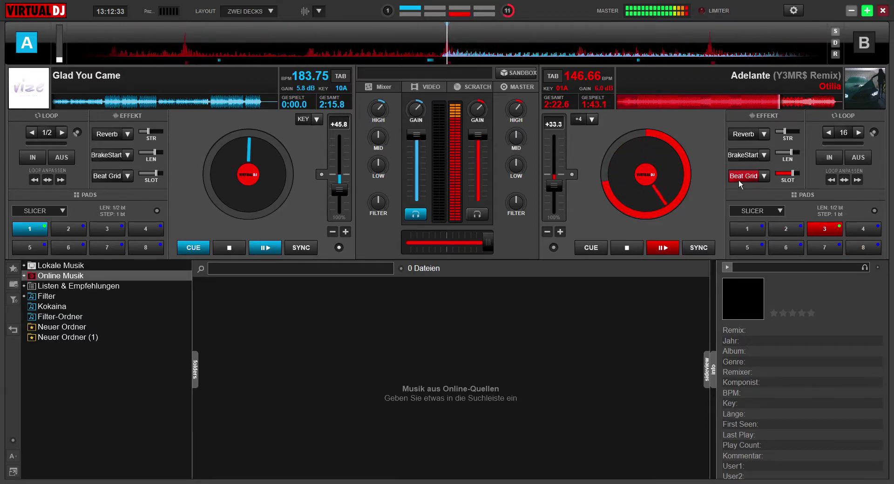
click(739, 180)
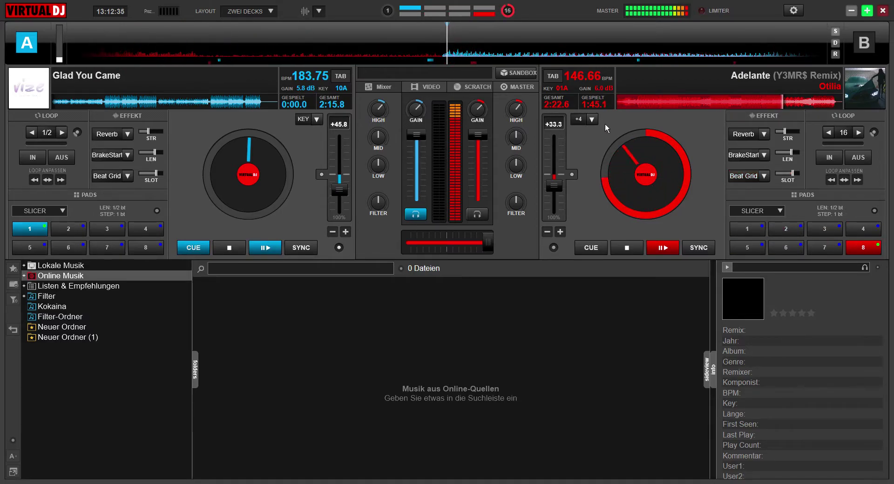
drag(597, 123, 634, 158)
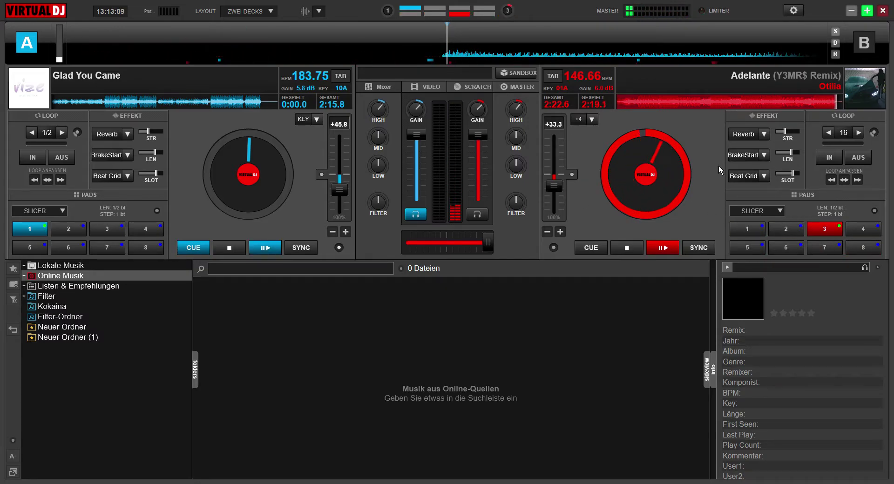
Transition from Adelante to Glad You Came on deck A using BrakeStart and the crossfader, setting deck A's key shift to +3.
click(119, 159)
drag(483, 247, 394, 225)
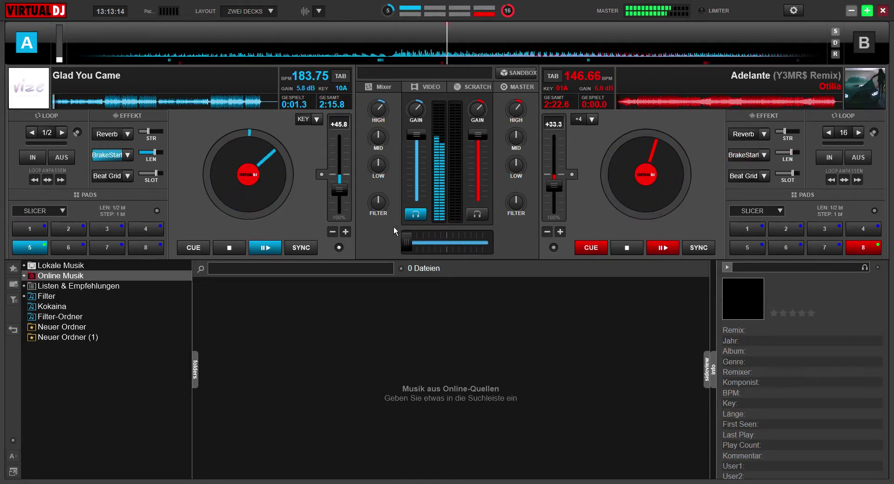
click(317, 119)
click(312, 132)
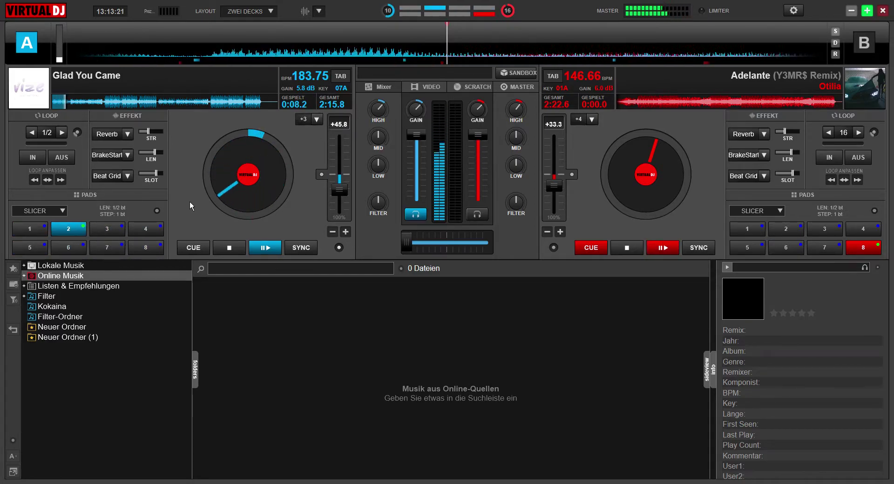
Apply two Beat Grid passages to Glad You Came on deck A and set its key shift to -3.
click(114, 176)
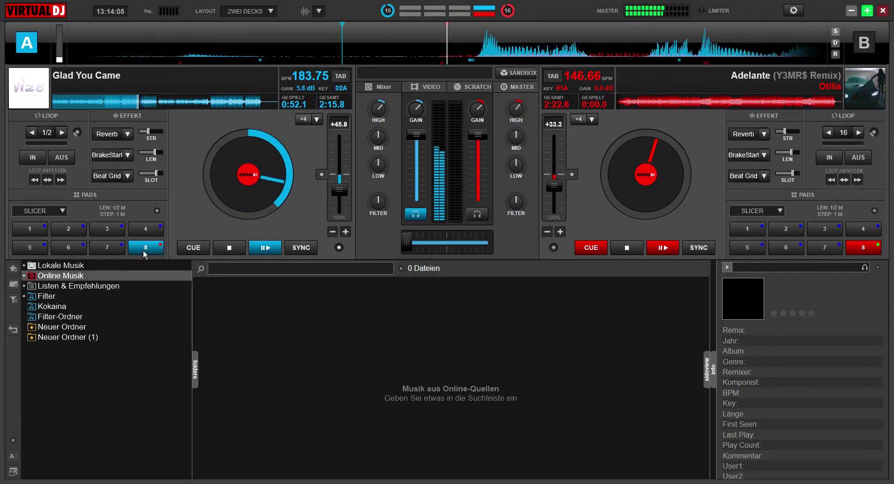
click(111, 181)
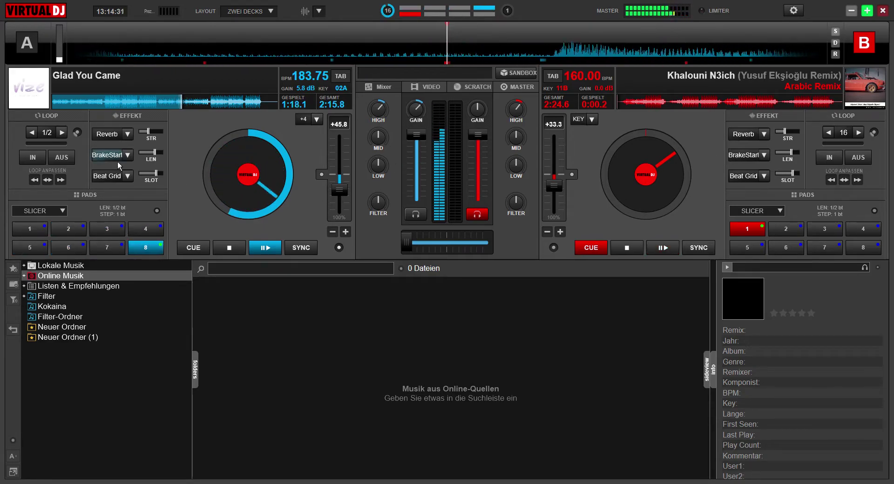
click(113, 179)
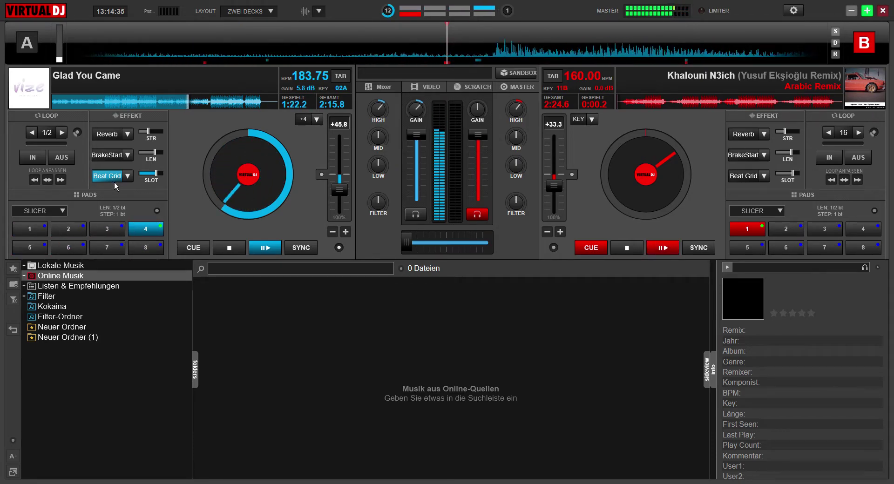
click(116, 181)
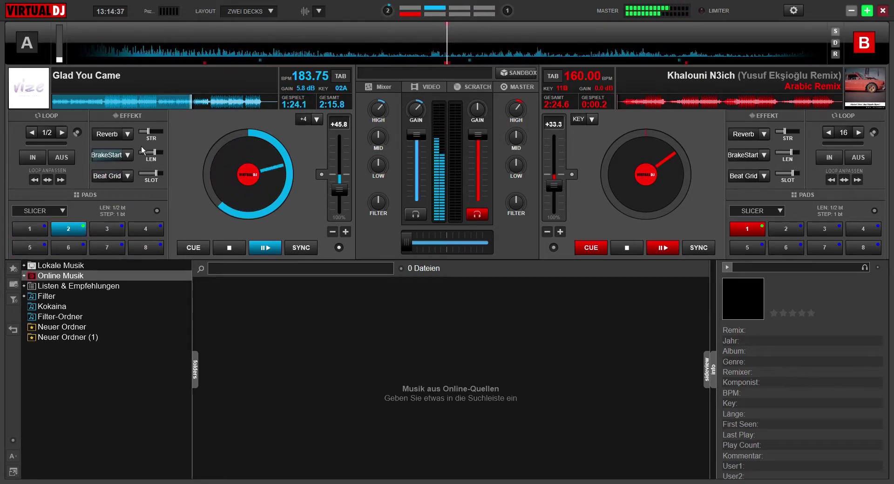
click(317, 120)
click(332, 174)
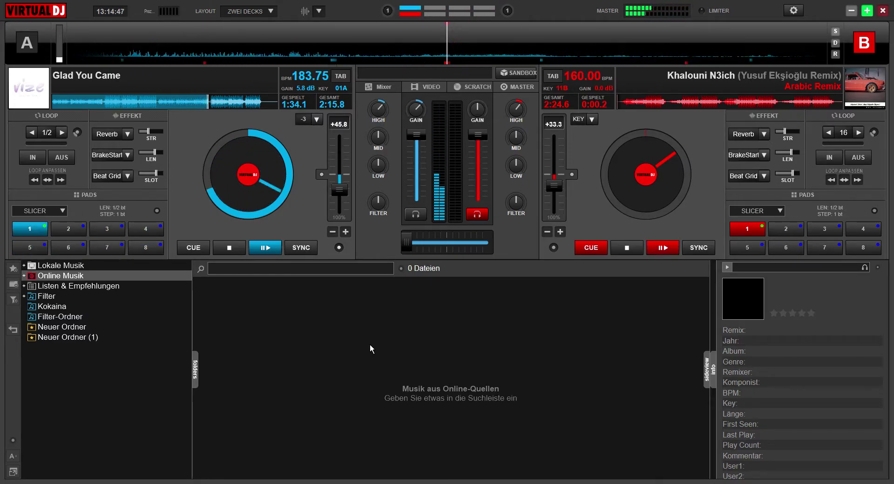
Apply alternating short bursts of Beat Grid and Reverb to Glad You Came on deck A, turning both effects off.
click(110, 182)
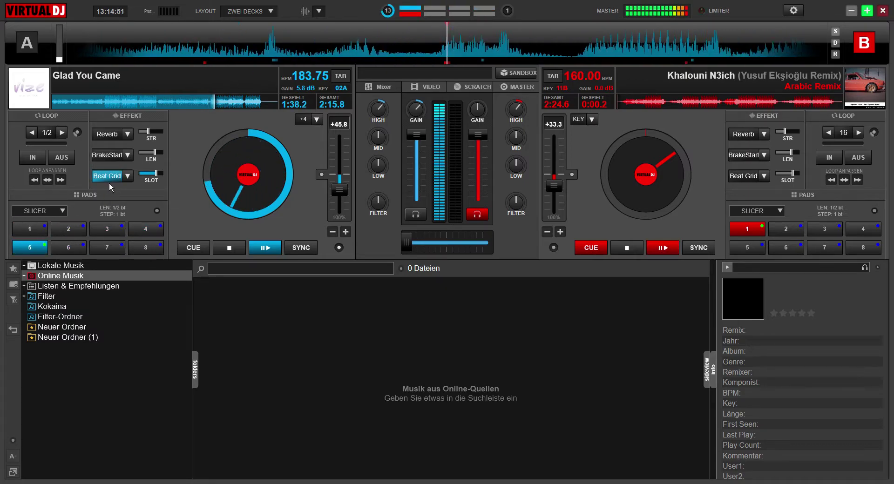
click(109, 181)
click(111, 135)
click(110, 135)
click(116, 182)
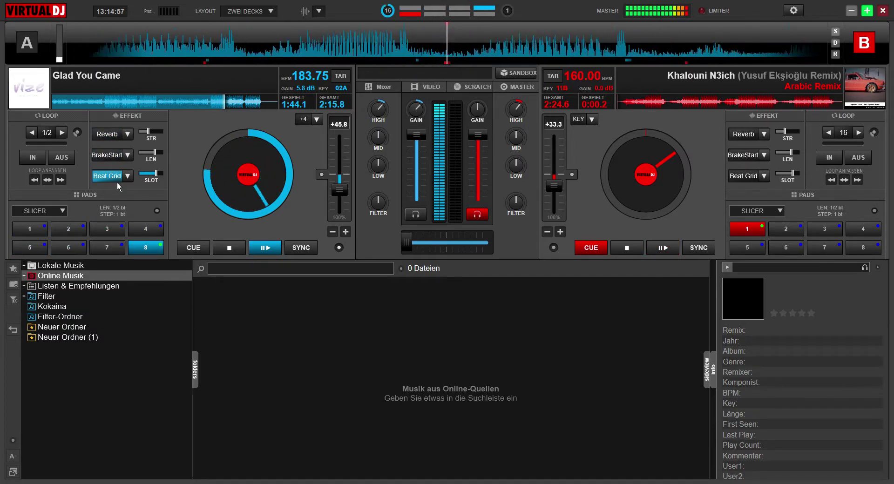
click(117, 182)
click(115, 180)
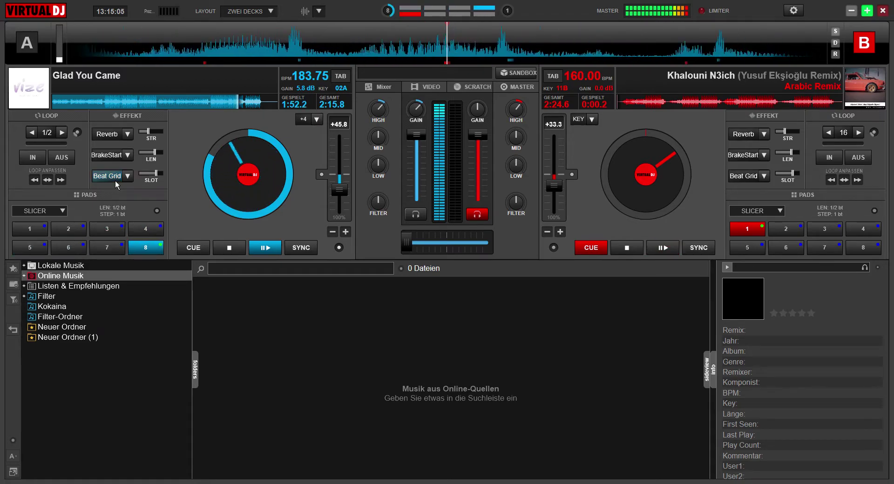
click(116, 181)
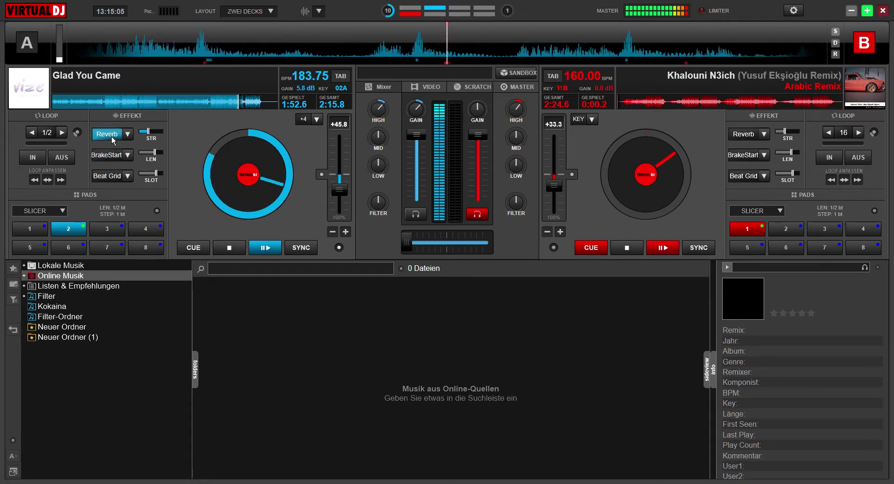
click(118, 178)
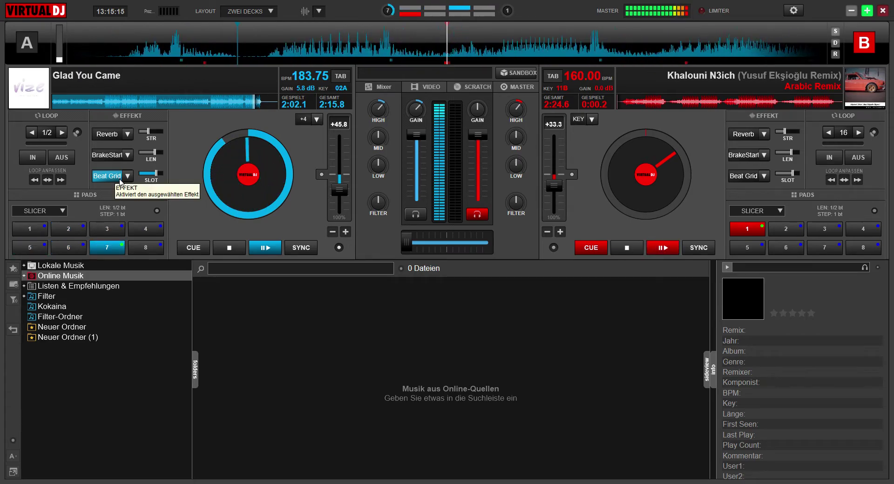
click(113, 178)
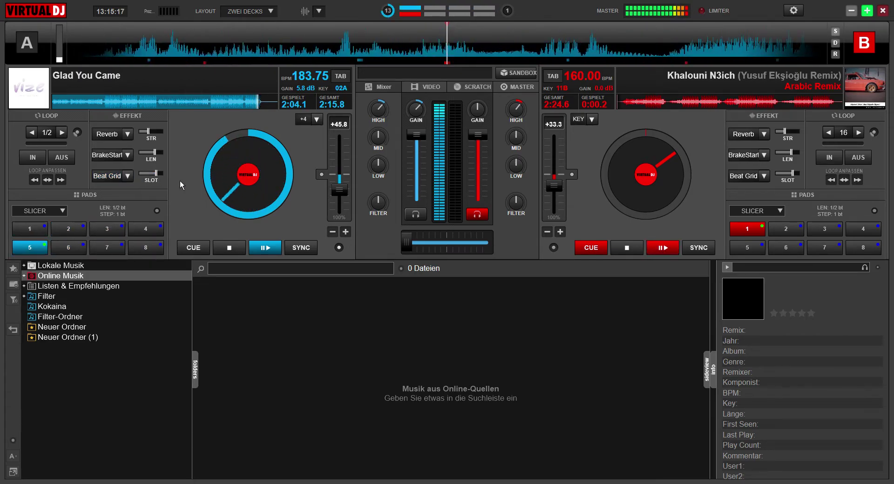
Transition from Glad You Came to Khalouni N3ich on deck B using BrakeStart and the crossfader.
click(115, 158)
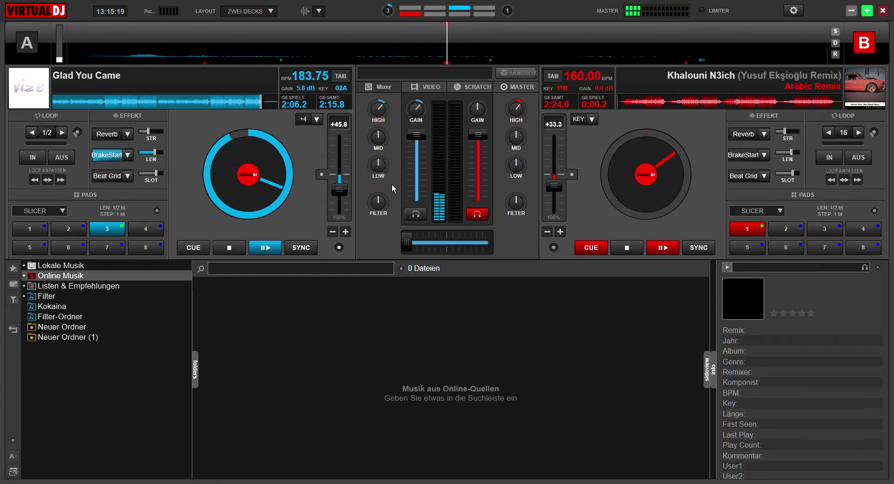
drag(420, 248, 487, 250)
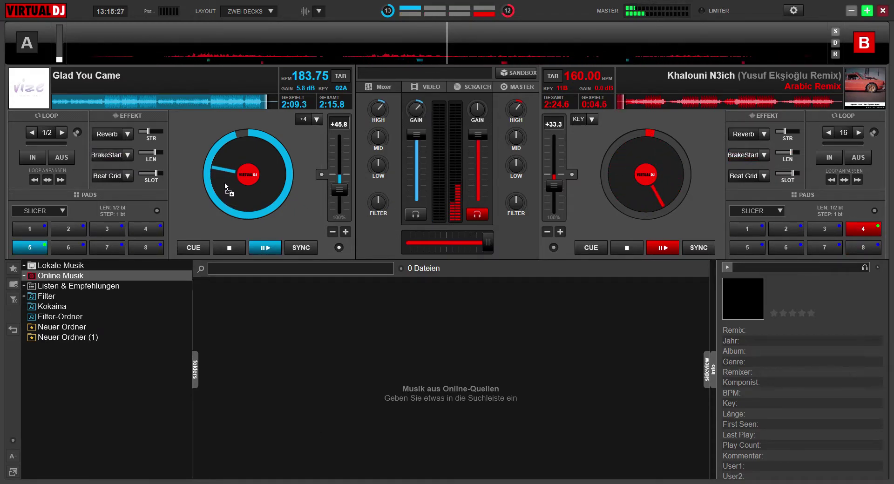
Load Babylon onto deck A, crossfade fully back to deck A, and stop Khalouni N3ich on deck B.
drag(225, 182, 227, 185)
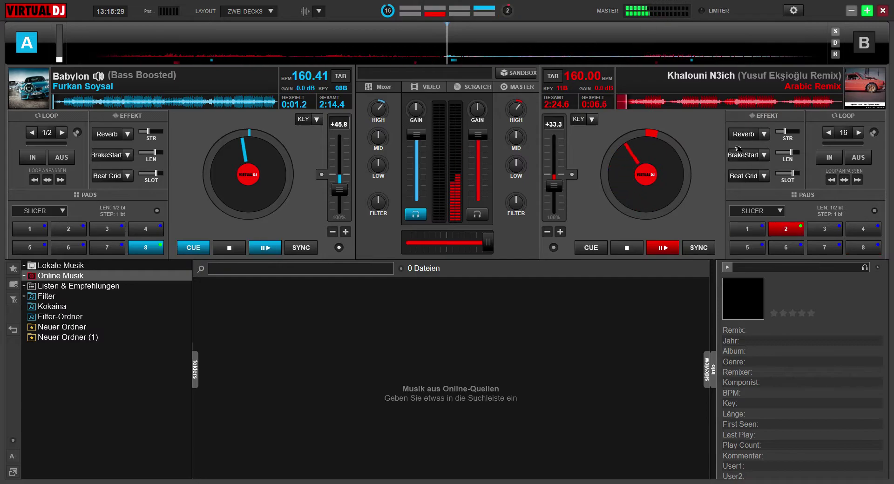
drag(497, 246, 408, 248)
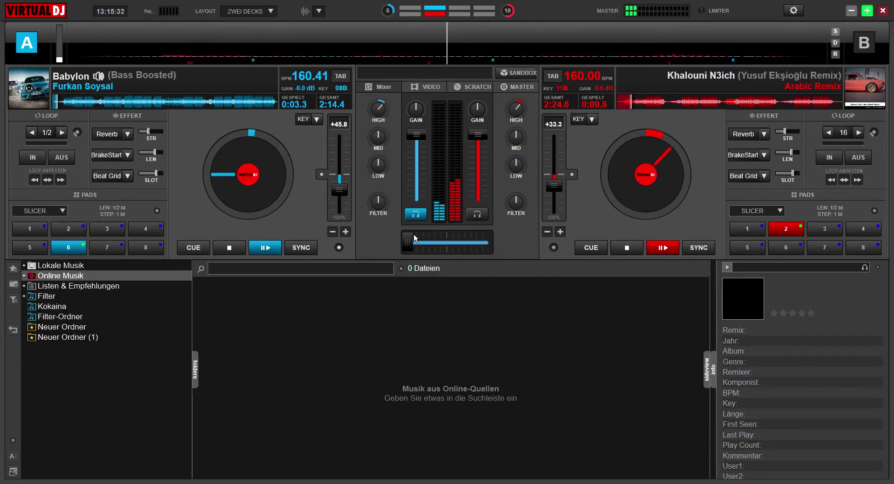
click(620, 247)
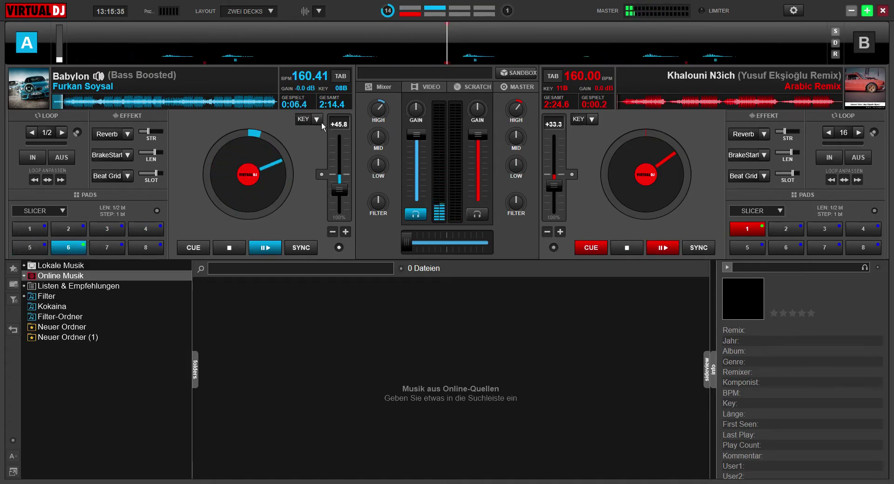
Set Babylon's key shift on deck A to -3 and raise that deck's gain to 6.2 dB.
scroll(321, 122, down, 3)
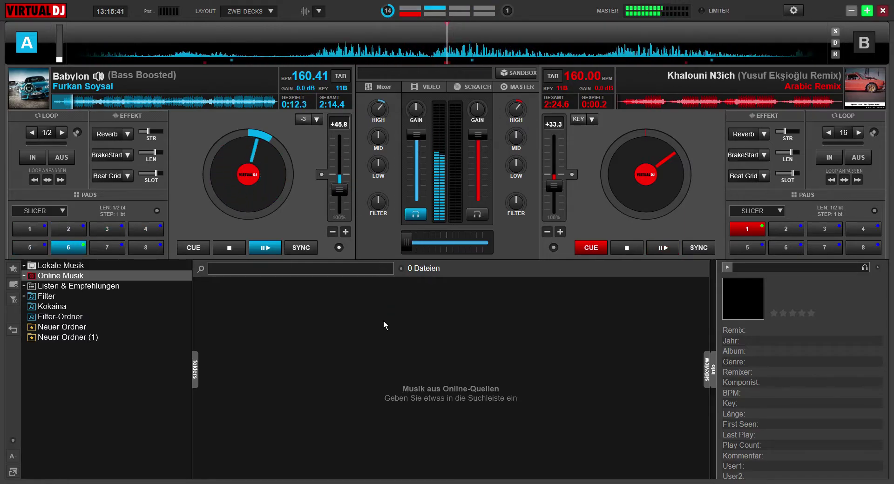
drag(416, 118, 427, 105)
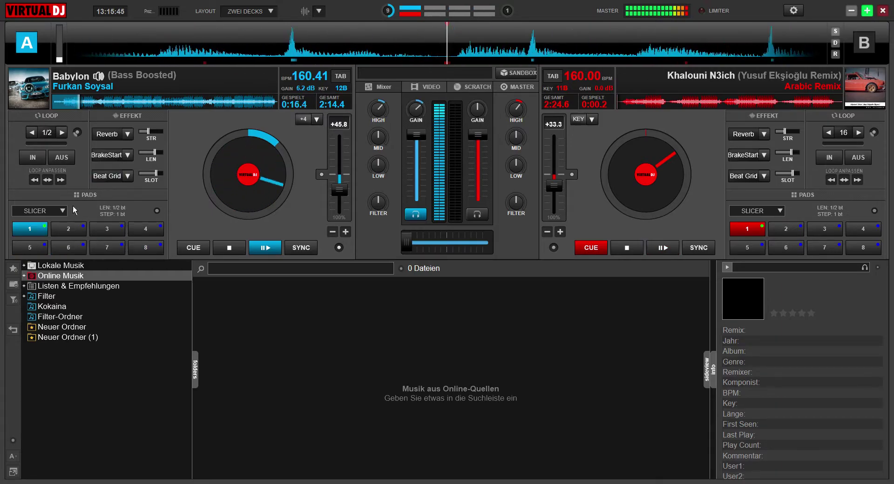
Apply alternating short bursts of Beat Grid and Reverb to Babylon on deck A, turning both effects off.
click(117, 177)
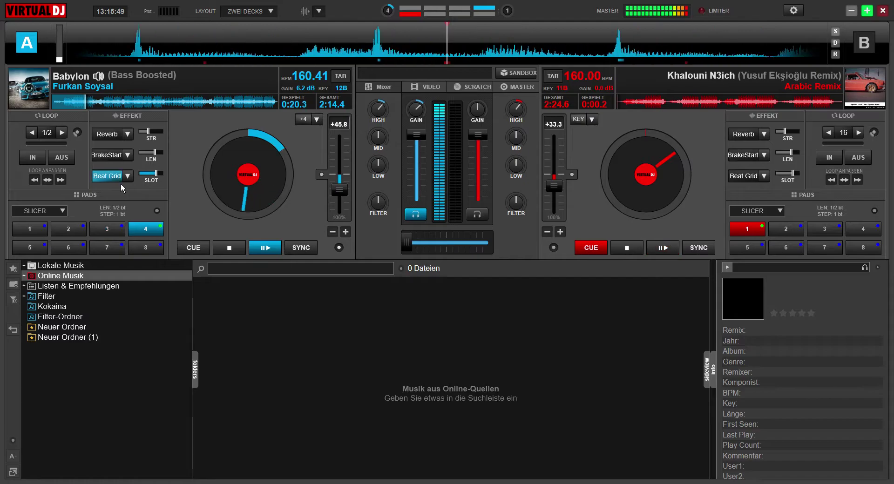
click(120, 179)
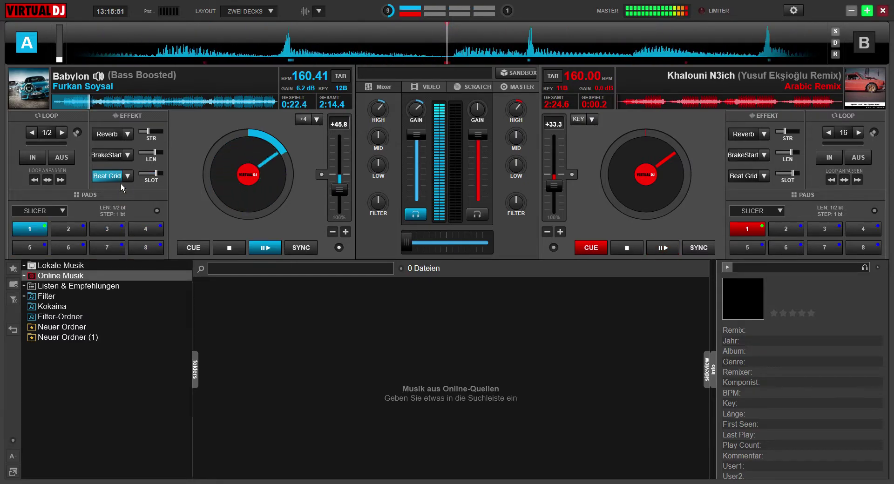
click(113, 135)
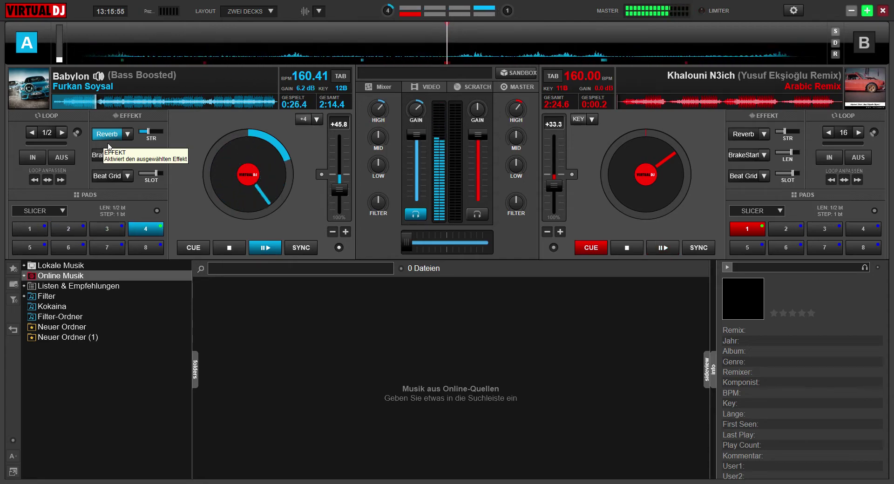
click(108, 139)
click(110, 182)
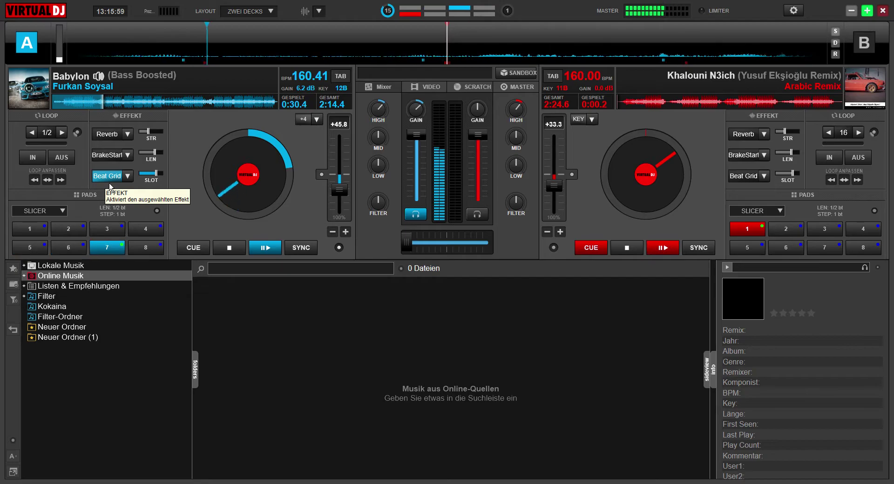
click(115, 135)
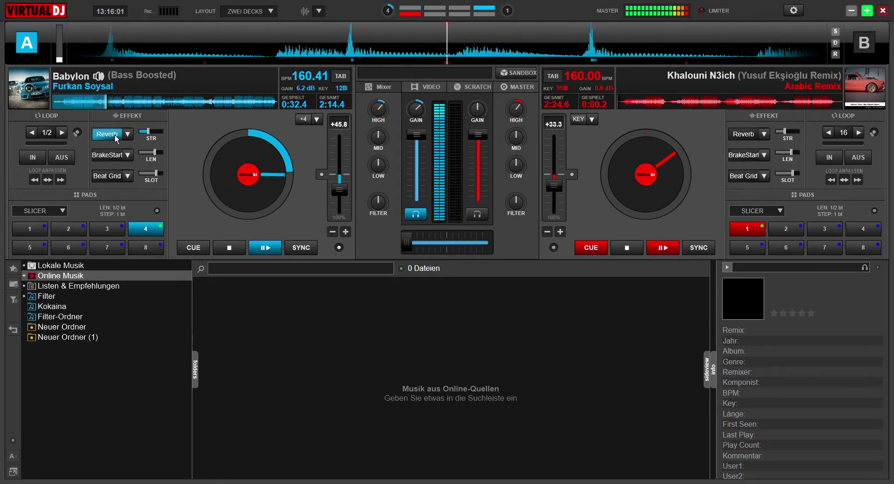
click(105, 181)
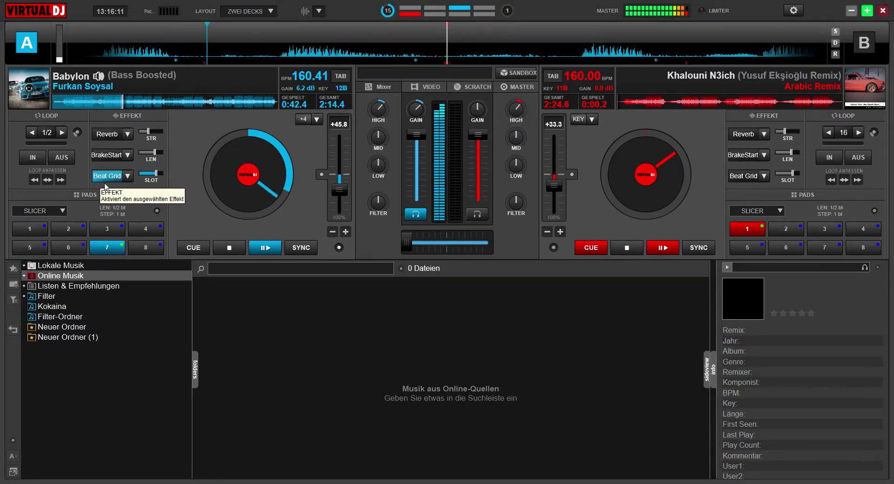
click(105, 185)
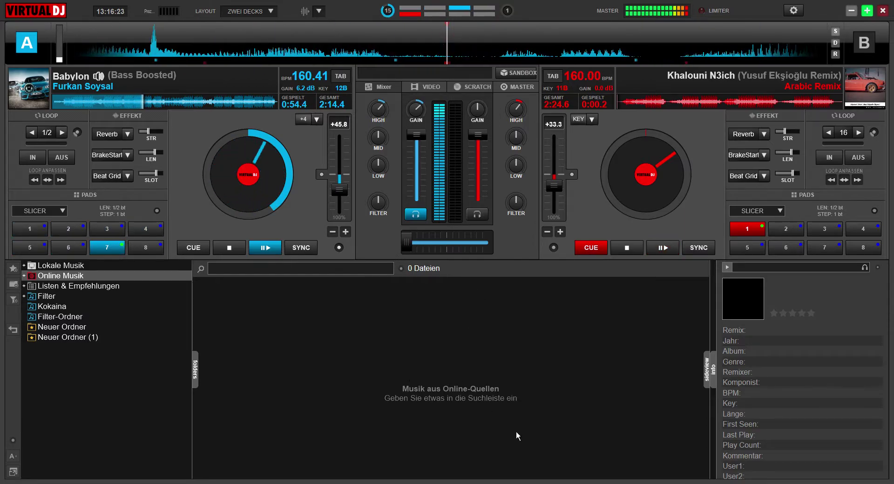
Load Candy Shop onto deck B and apply brief Beat Grid and Reverb bursts to Babylon on deck A.
drag(663, 169, 662, 168)
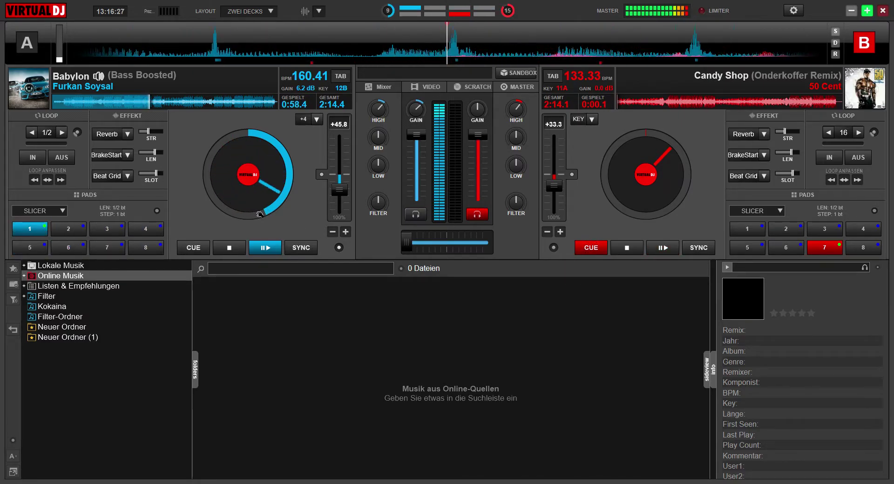
click(115, 184)
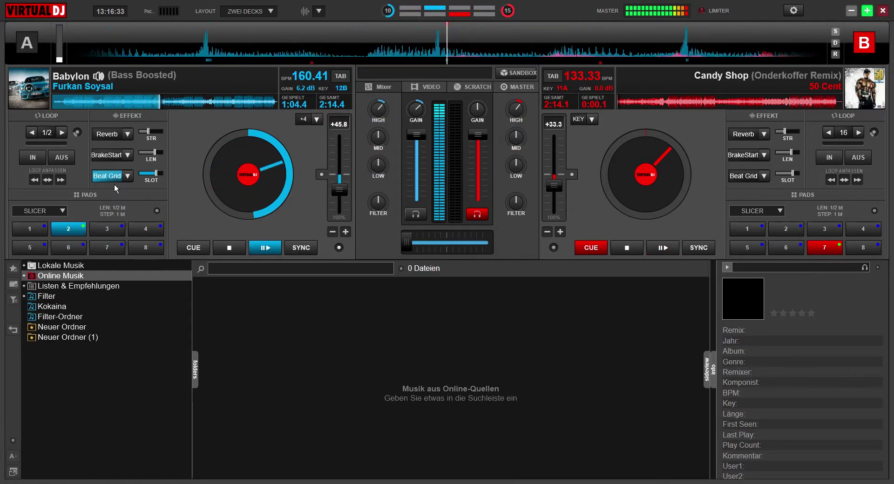
click(112, 139)
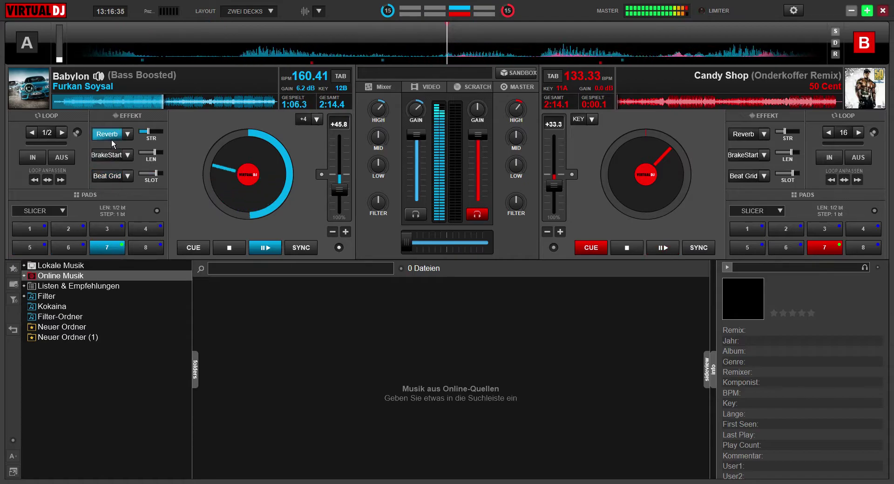
click(111, 135)
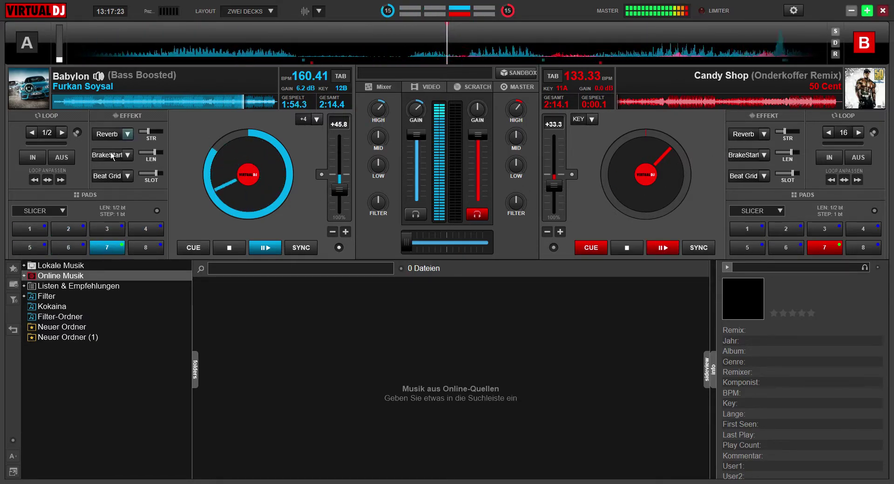
click(111, 181)
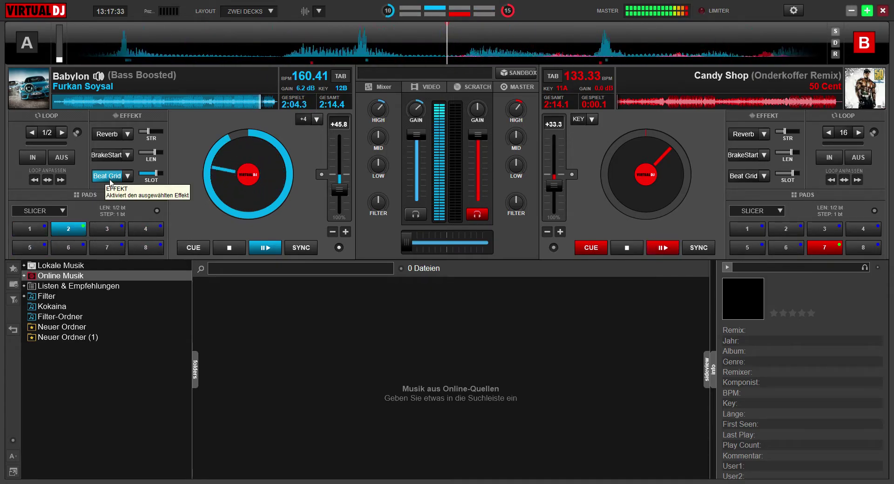
click(110, 179)
click(113, 136)
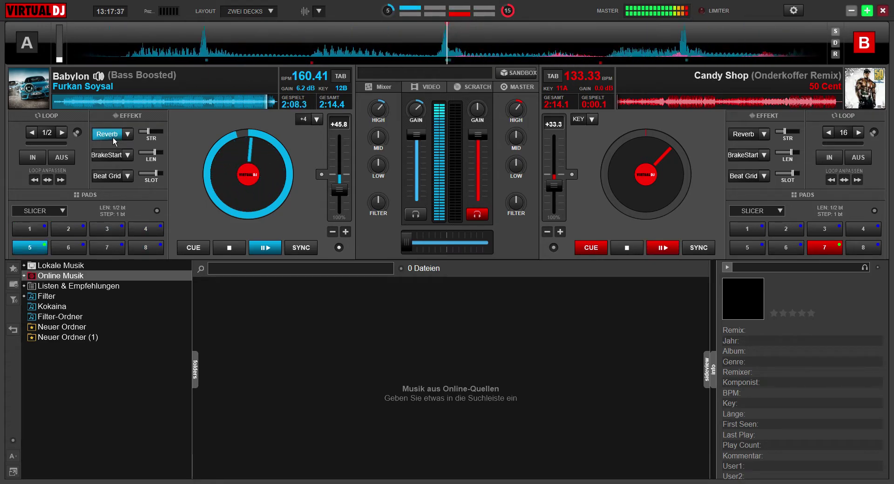
click(113, 136)
Transition from Babylon to Candy Shop on deck B using BrakeStart on both decks and the crossfader.
click(110, 155)
click(745, 155)
drag(407, 250, 535, 262)
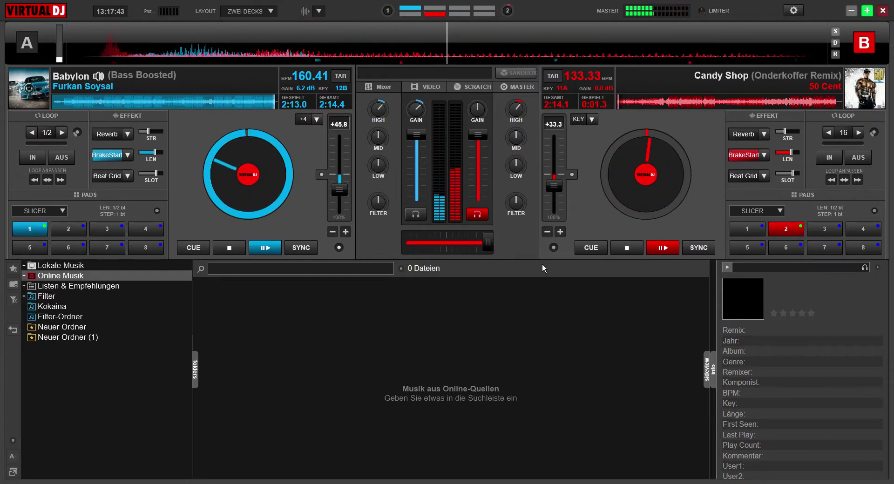
Set Candy Shop's key shift on deck B to +4, gain to 5.5 dB and pitch to +27.8, applying a Beat Grid burst between pitch changes.
drag(563, 186, 564, 185)
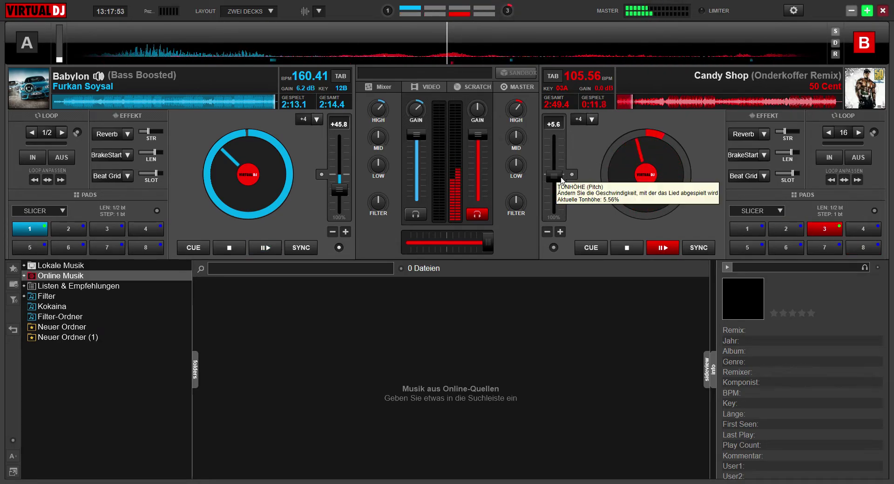
mouse_move(562, 179)
mouse_down()
mouse_move(575, 185)
mouse_move(564, 163)
mouse_up()
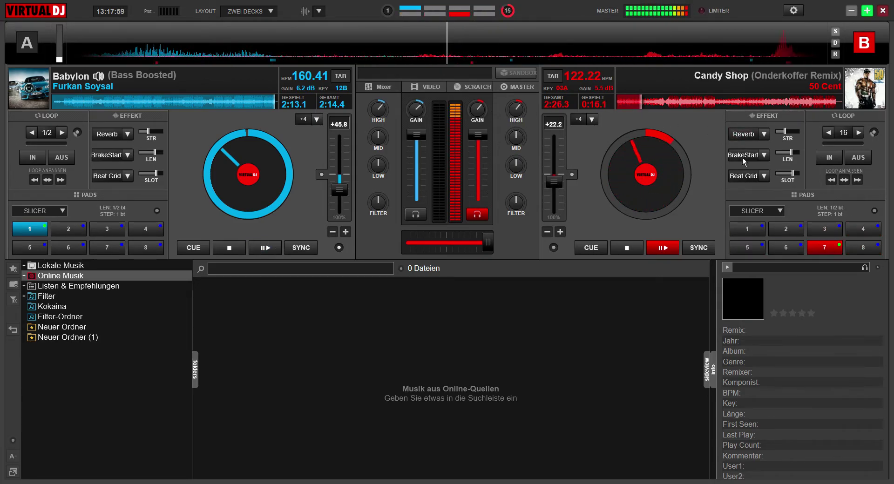
click(747, 181)
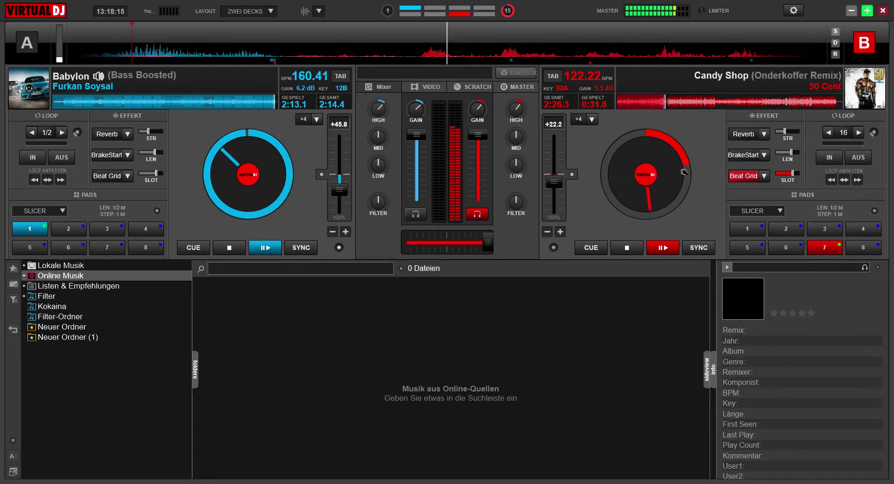
drag(557, 184, 559, 186)
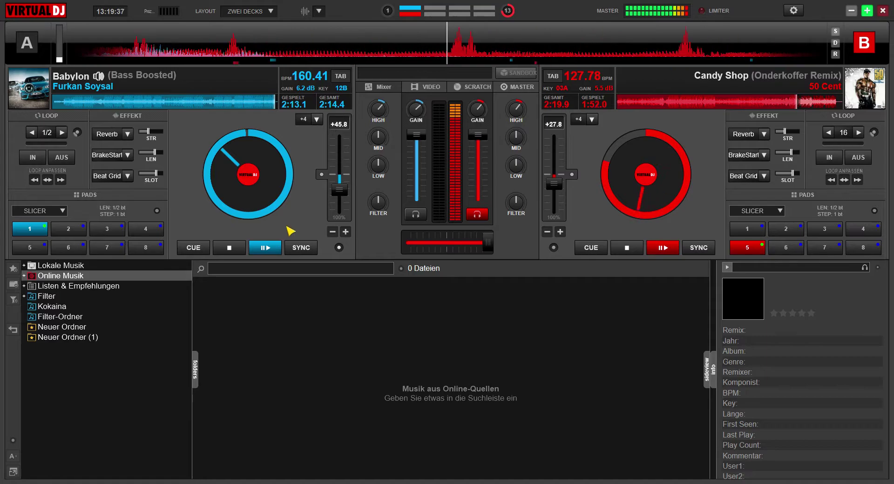
Return Candy Shop on deck B to its start and resume playback from late in the track.
key(space)
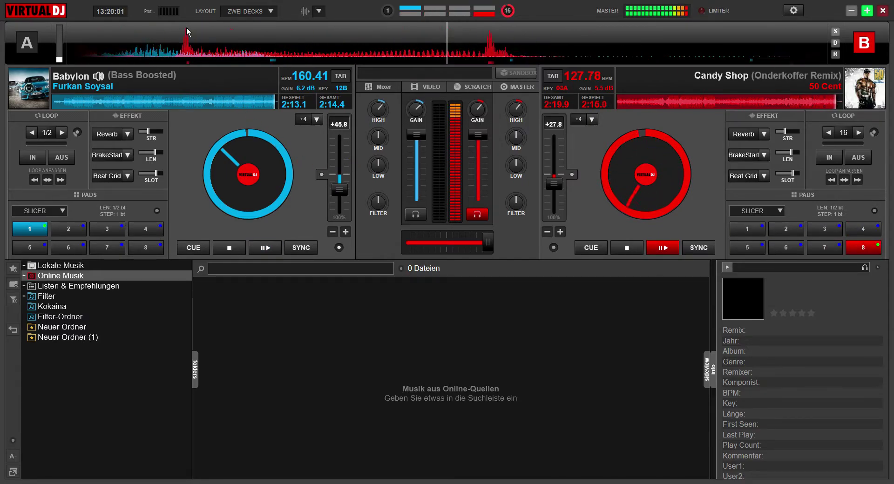
click(587, 247)
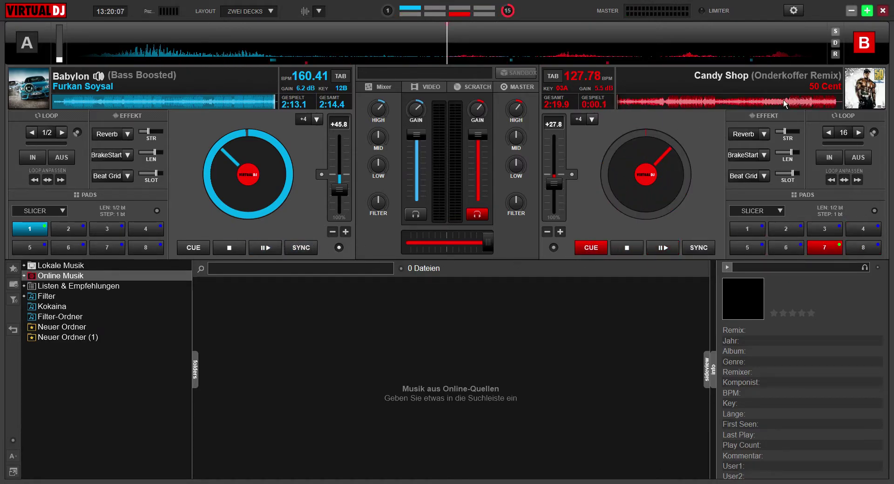
click(804, 103)
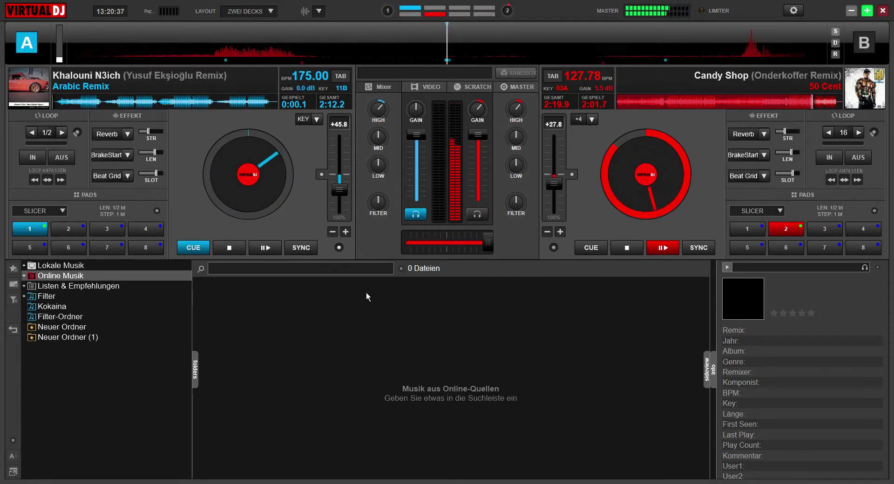
Load Me fal onto deck A in place of Khalouni N3ich and raise that deck's gain to 6.4 dB.
drag(241, 178, 247, 166)
drag(381, 269, 261, 198)
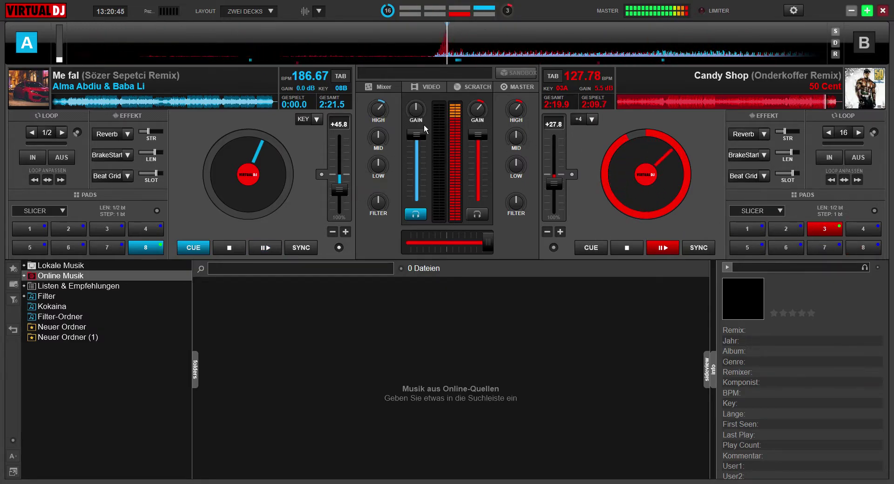
Transition from Candy Shop to Me fal on deck A using BrakeStart and the crossfader, and stop deck B.
click(831, 159)
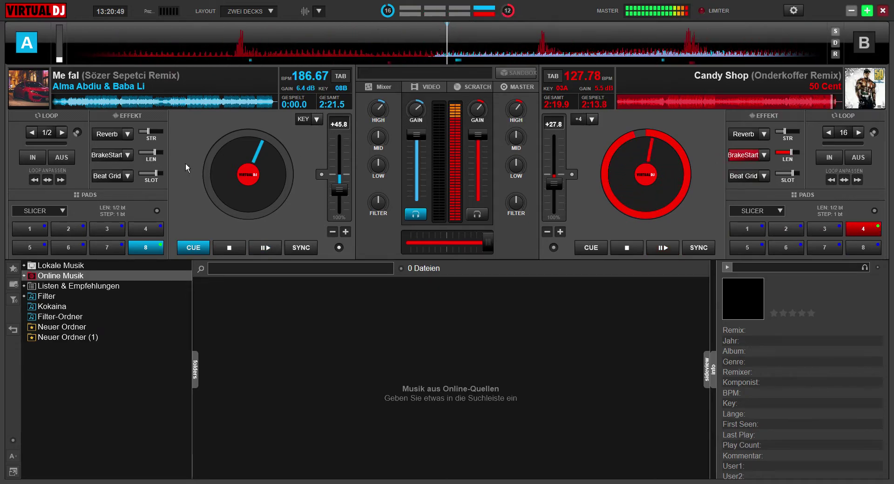
click(121, 162)
drag(486, 247, 411, 254)
click(633, 246)
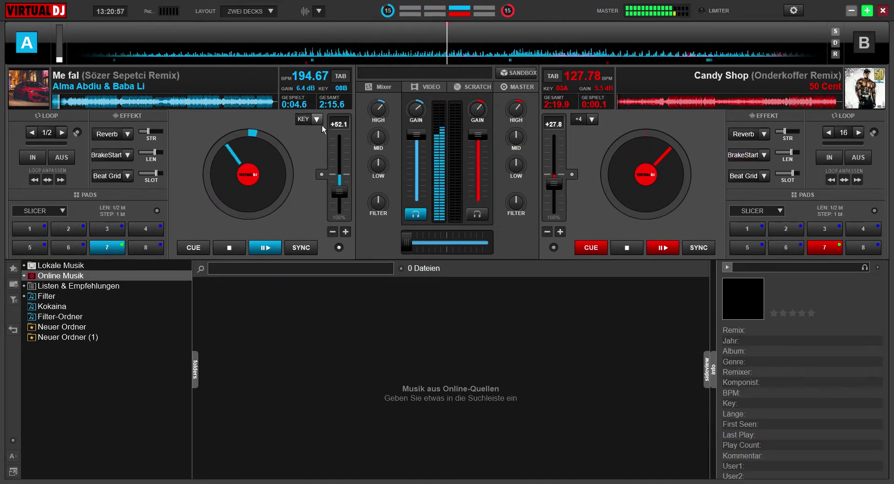
Set Me fal's key shift on deck A to +3 and its pitch to +25.0.
scroll(303, 120, up, 3)
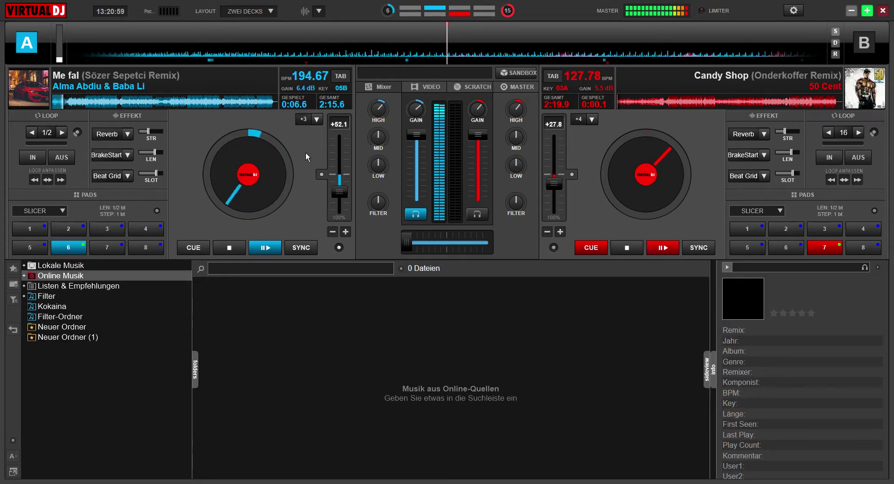
drag(346, 197, 351, 187)
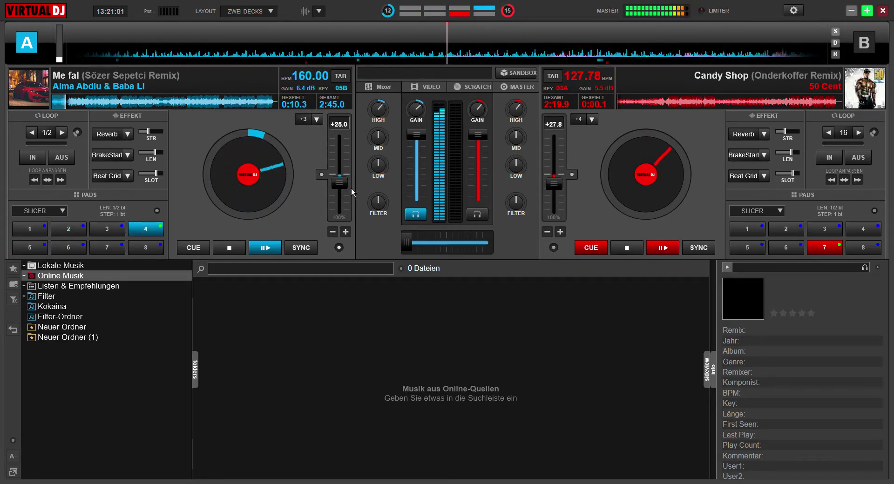
Apply a short burst of Beat Grid and one of Reverb to Me fal on deck A, turning both effects off.
click(117, 180)
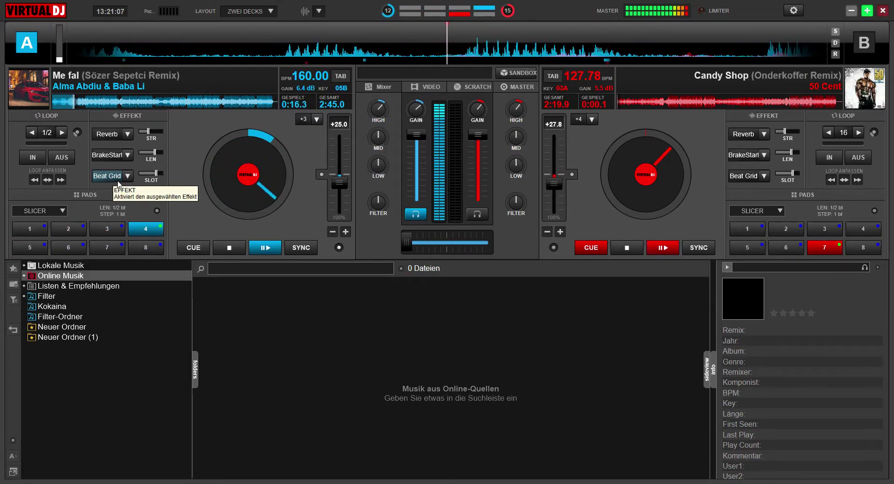
click(117, 180)
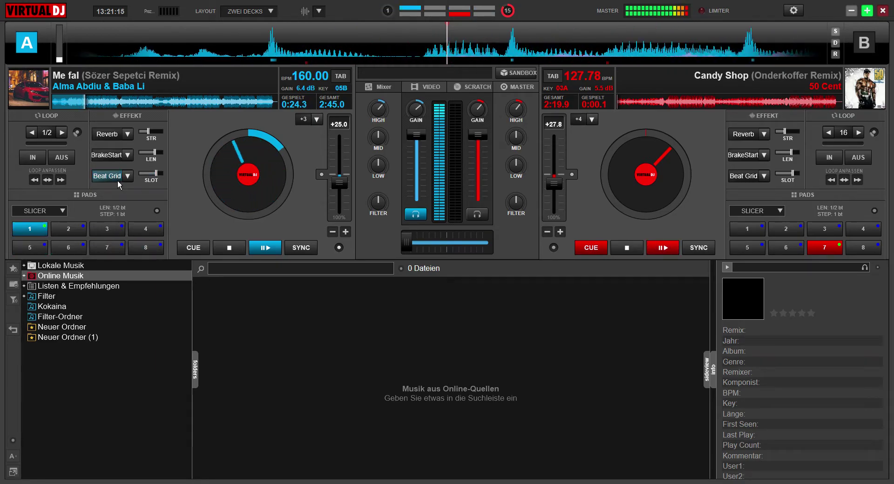
click(106, 134)
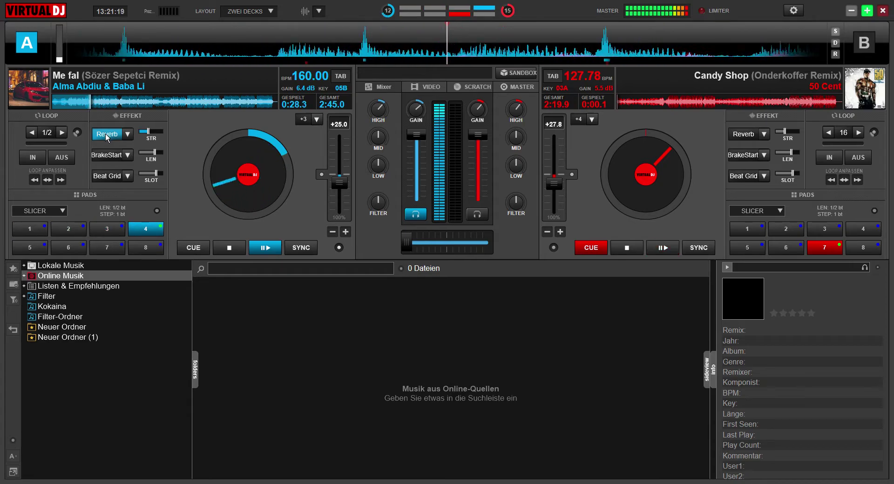
click(105, 135)
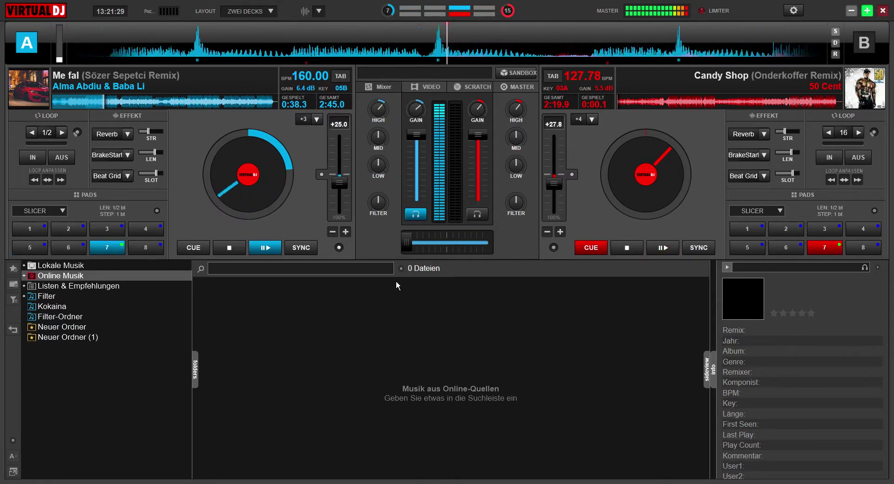
Try Babylon, Glad You Came, AMEX BLACK and Adelante in turn on deck B, and load Whirlwind there instead.
drag(622, 181, 623, 207)
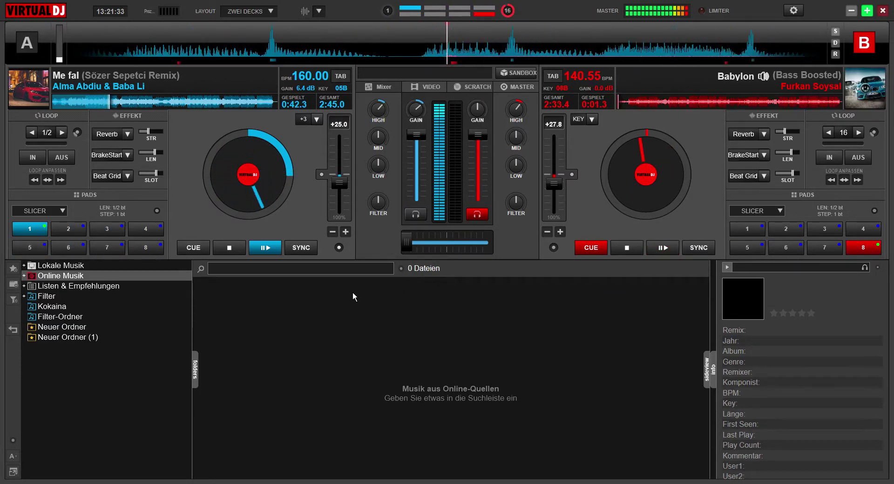
drag(678, 157, 677, 159)
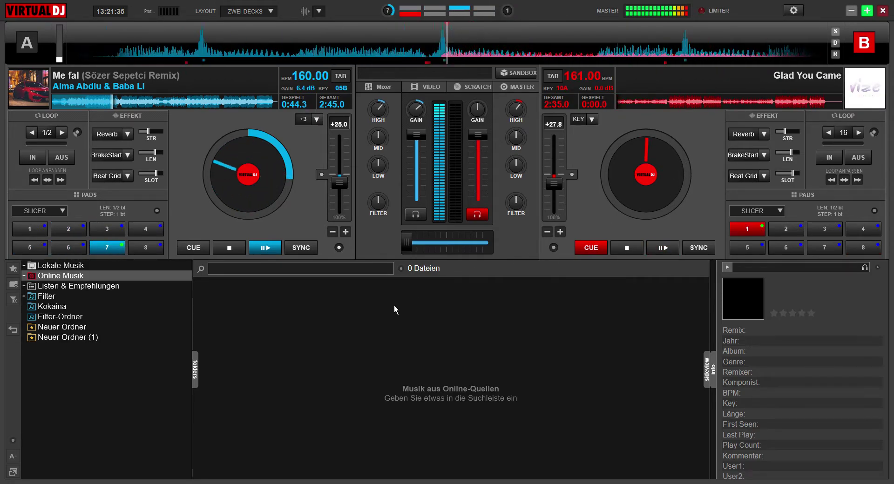
drag(762, 315, 652, 177)
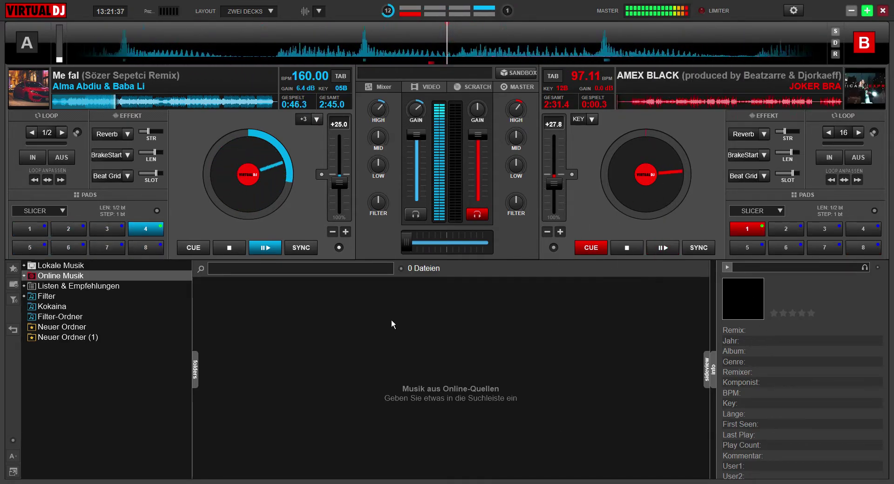
drag(678, 344, 647, 177)
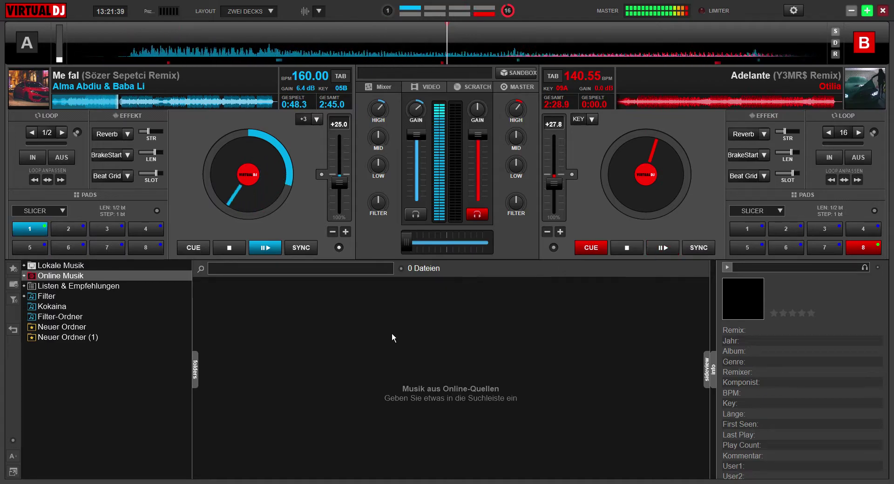
drag(693, 154, 645, 157)
drag(572, 313, 595, 199)
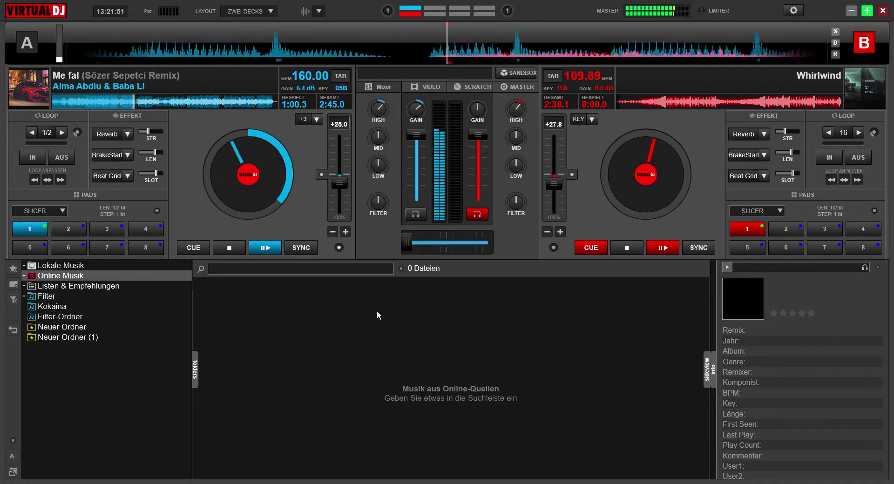
Replace Whirlwind with Glad You Came on deck B, and apply two short Beat Grid bursts to Me fal on deck A.
drag(661, 166, 640, 191)
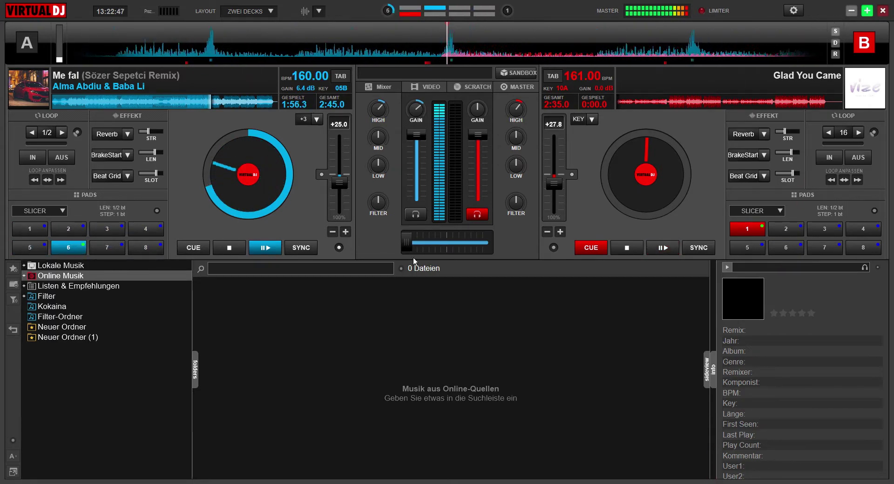
click(115, 180)
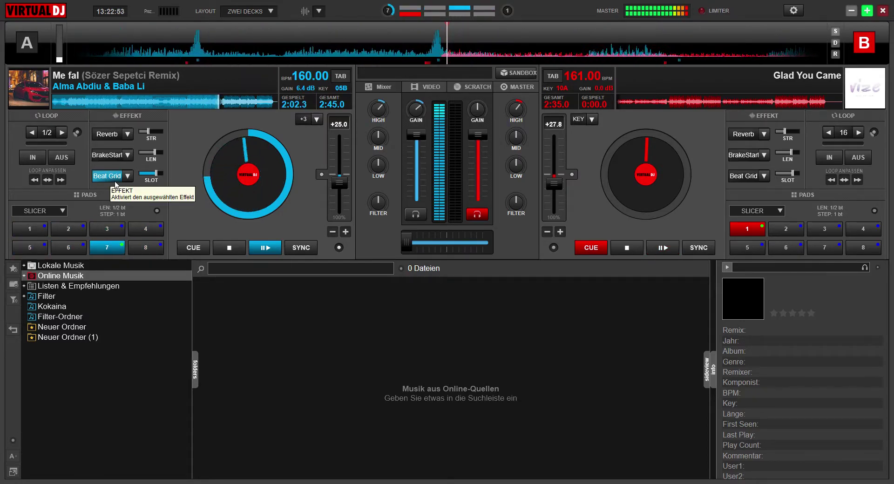
click(115, 181)
click(106, 178)
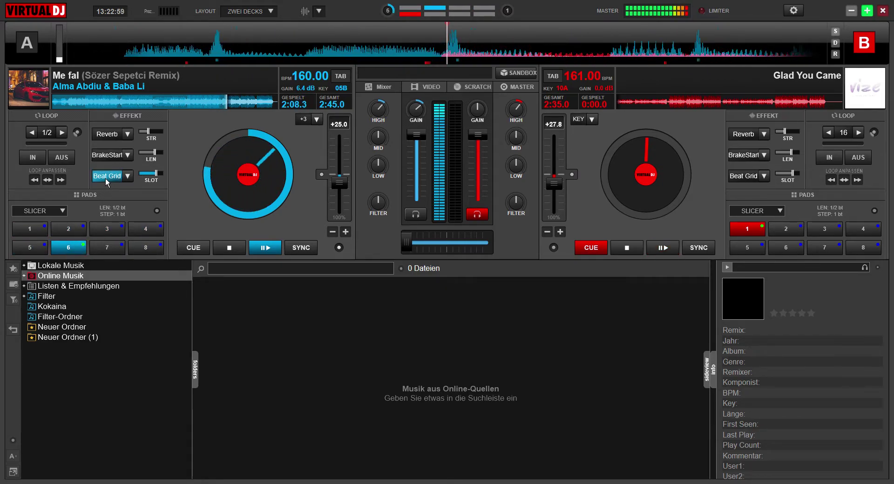
click(106, 178)
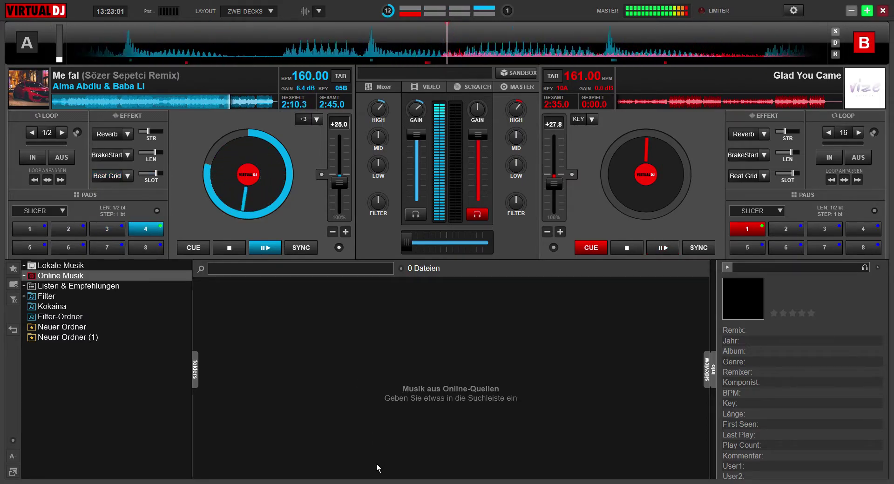
Apply one burst of Reverb and one of Beat Grid to Me fal on deck A, turning both effects off.
click(106, 135)
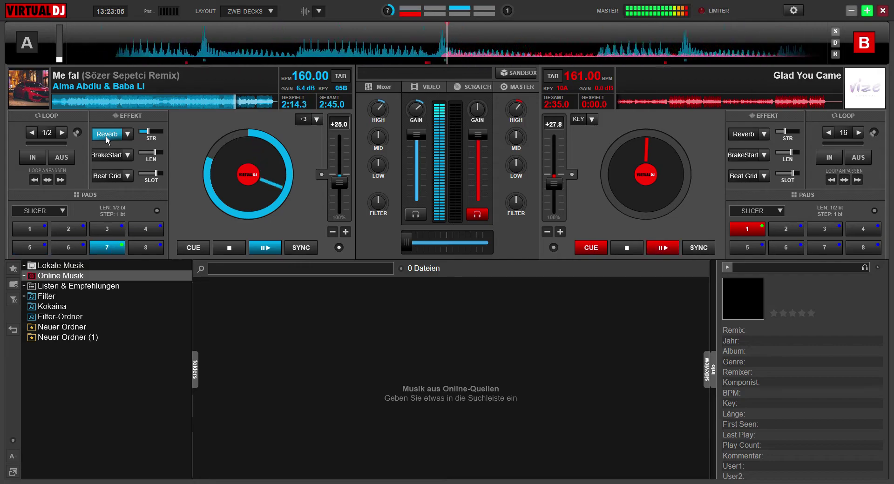
click(106, 134)
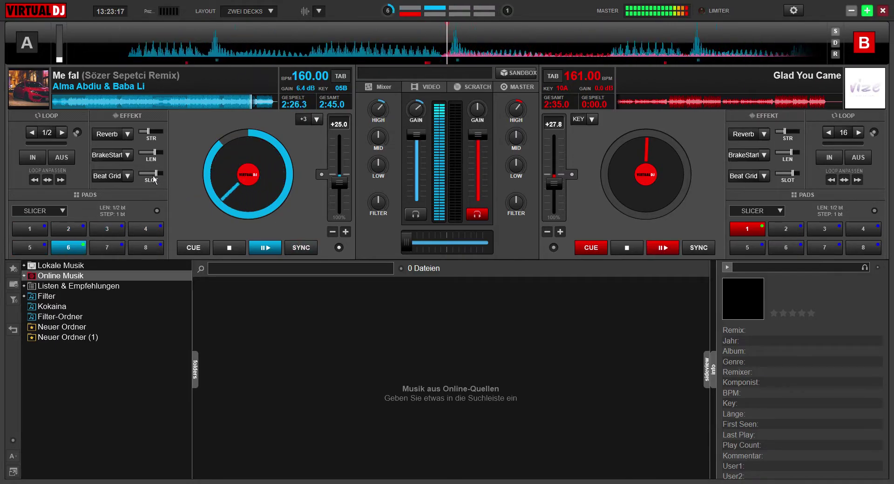
click(109, 180)
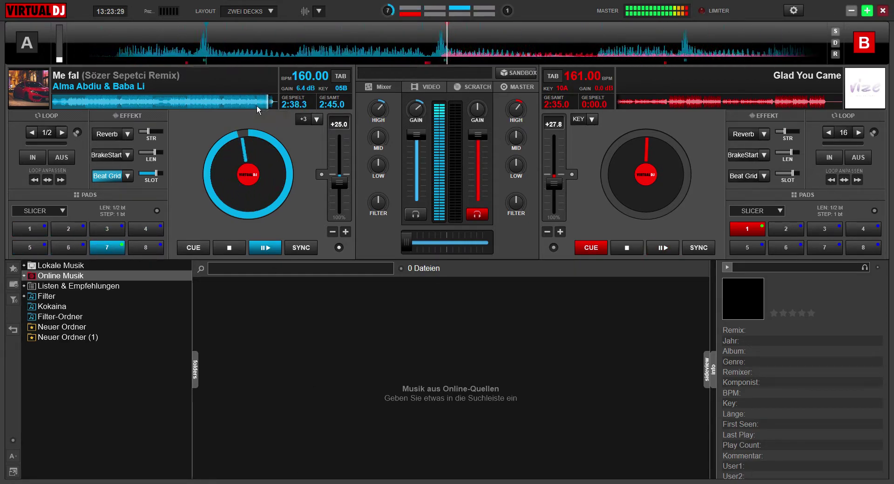
click(120, 179)
Transition from Me fal to Glad You Came on deck B using BrakeStart on both decks and the crossfader.
click(109, 157)
click(750, 160)
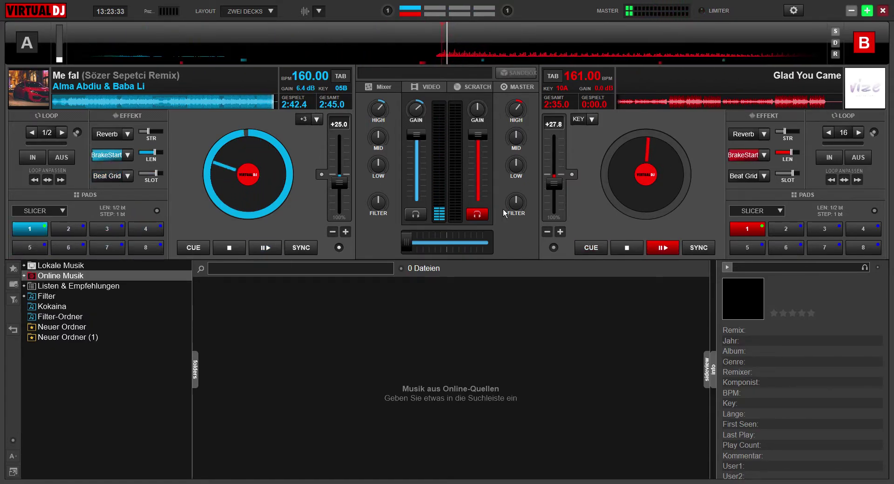
drag(401, 244, 488, 244)
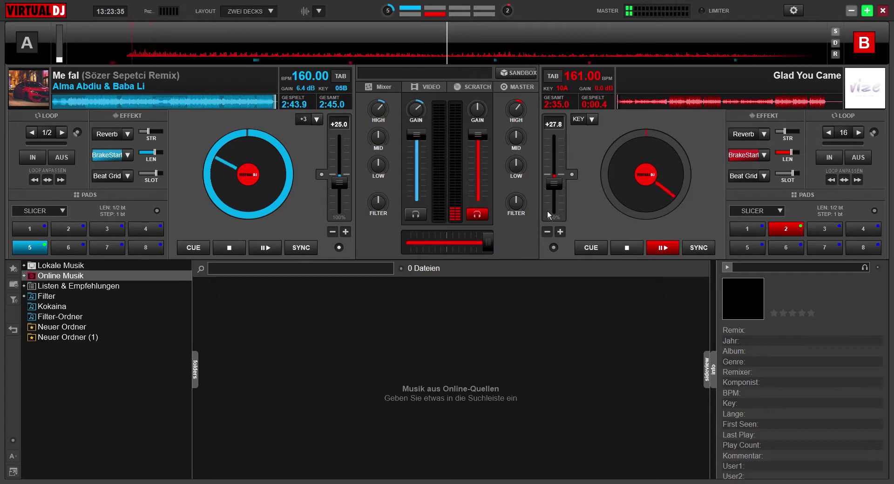
Set Glad You Came's gain on deck B to 5.8 dB and its key shift to +3.
drag(484, 115, 490, 108)
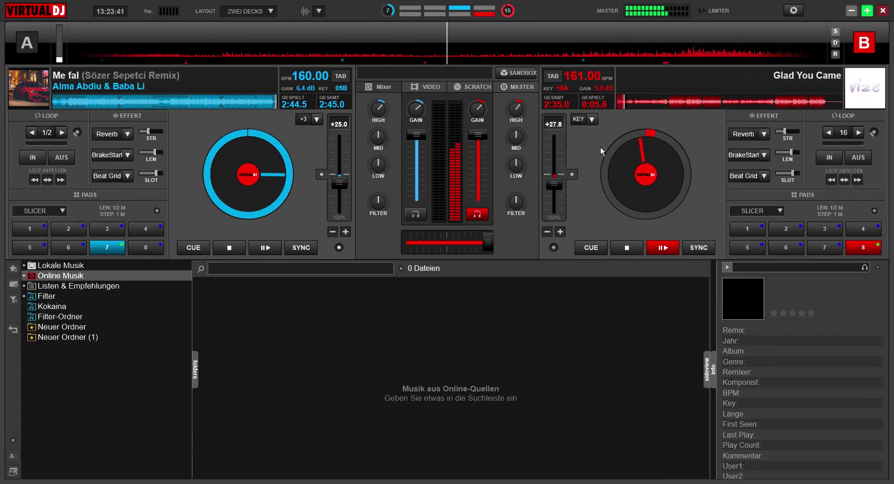
click(578, 120)
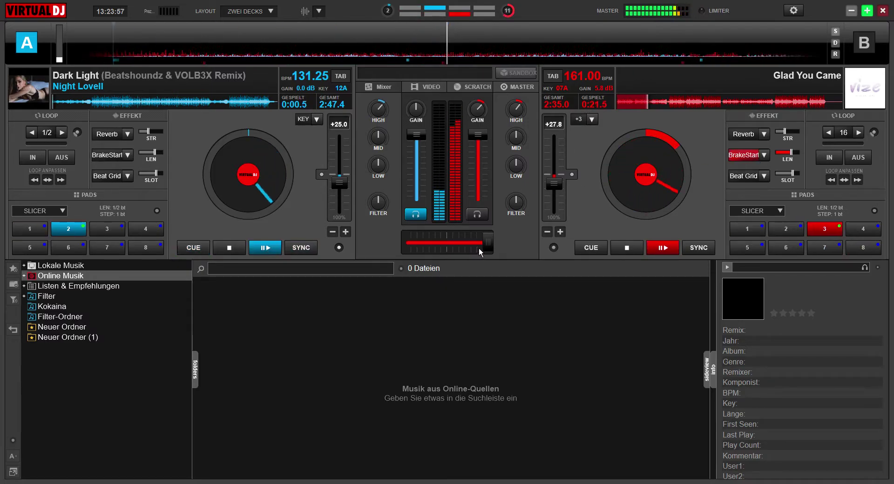
Transition from Glad You Came to Dark Light on deck A using BrakeStart and the crossfader, and stop deck B.
drag(464, 245, 201, 151)
click(637, 250)
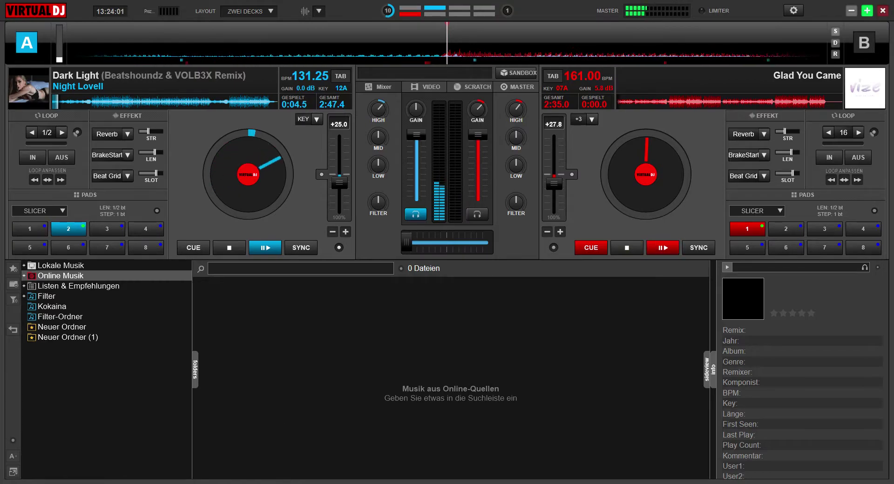
Set Dark Light's key shift on deck A to +3 and its gain to 5.7 dB, with a Beat Grid burst in between.
click(322, 122)
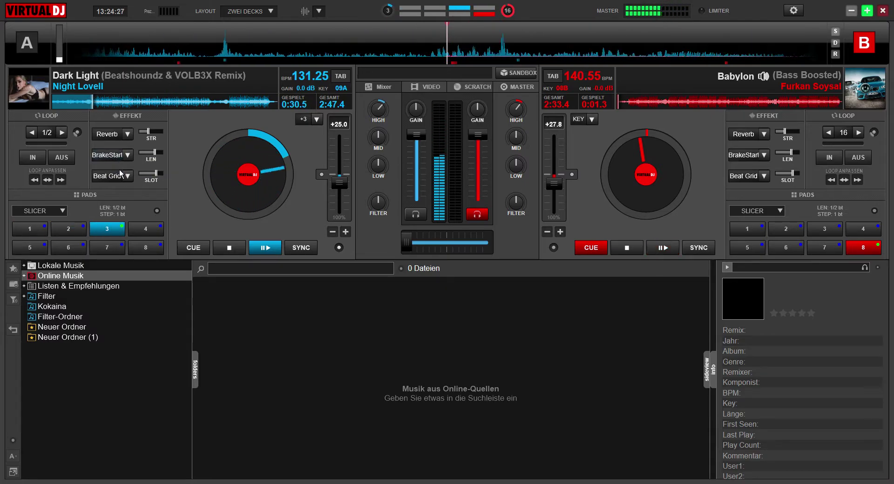
click(115, 184)
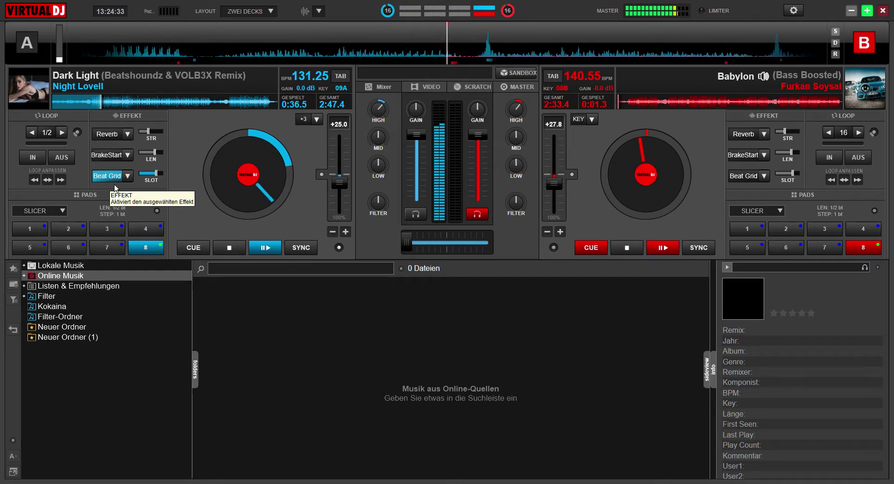
click(114, 185)
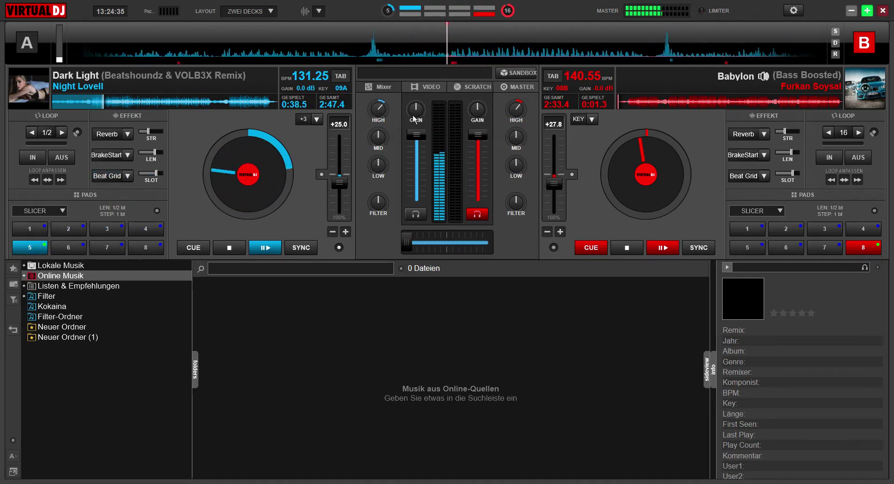
scroll(424, 109, up, 5)
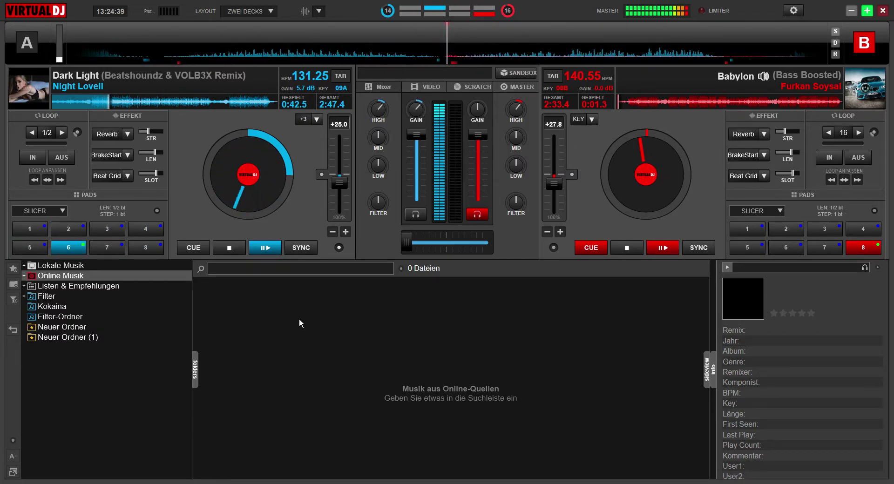
Apply short Beat Grid and Reverb bursts to Dark Light on deck A, and raise its key shift to +4.
click(105, 175)
click(105, 178)
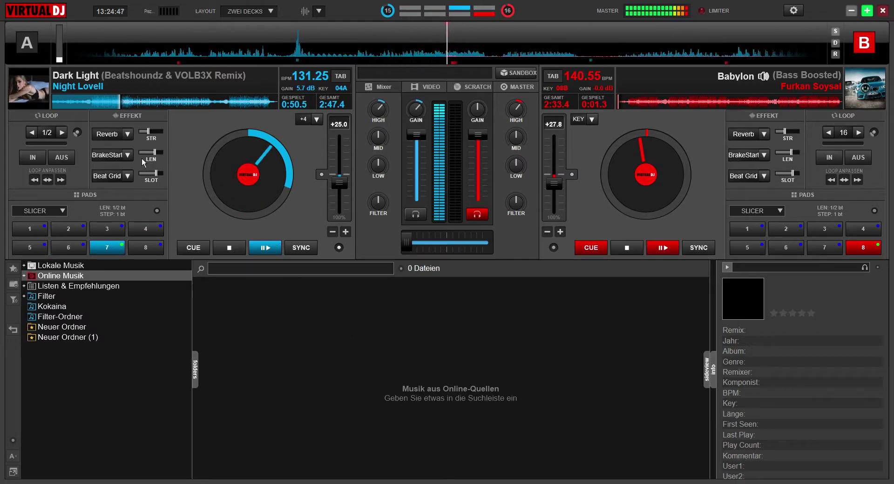
click(111, 137)
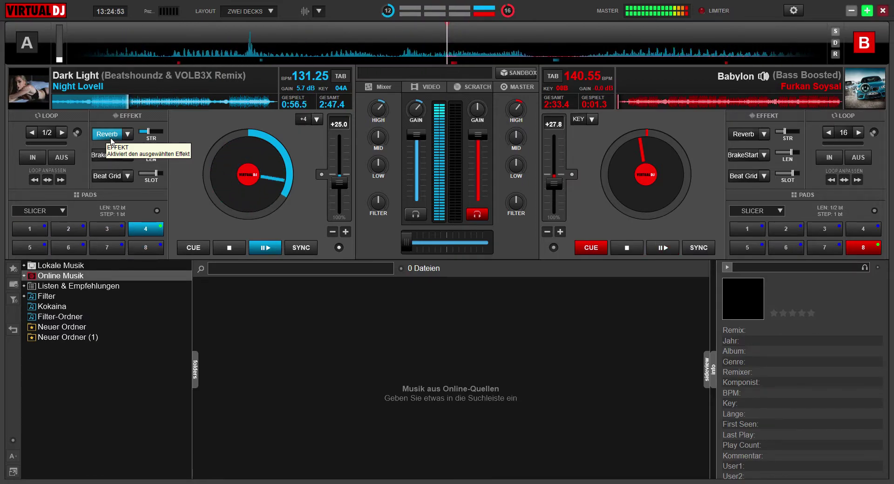
click(111, 138)
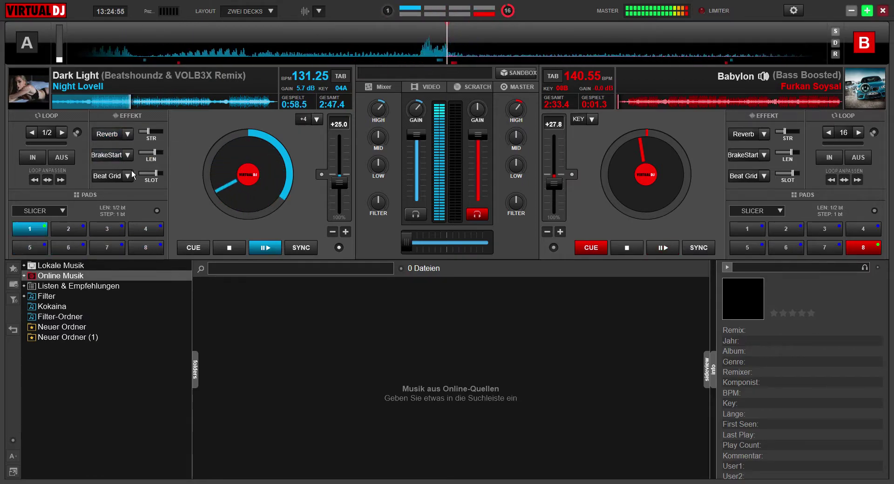
Apply several short Beat Grid bursts followed by one Reverb burst to Dark Light on deck A, turning both off.
click(119, 182)
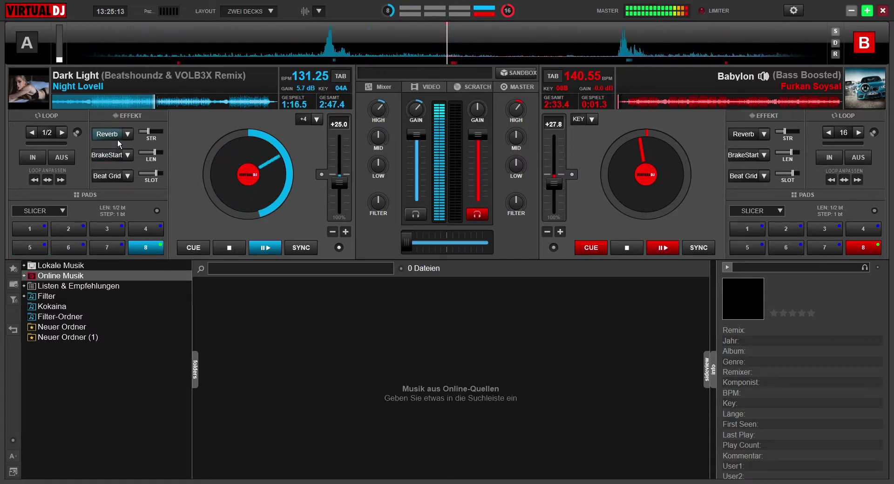
click(117, 181)
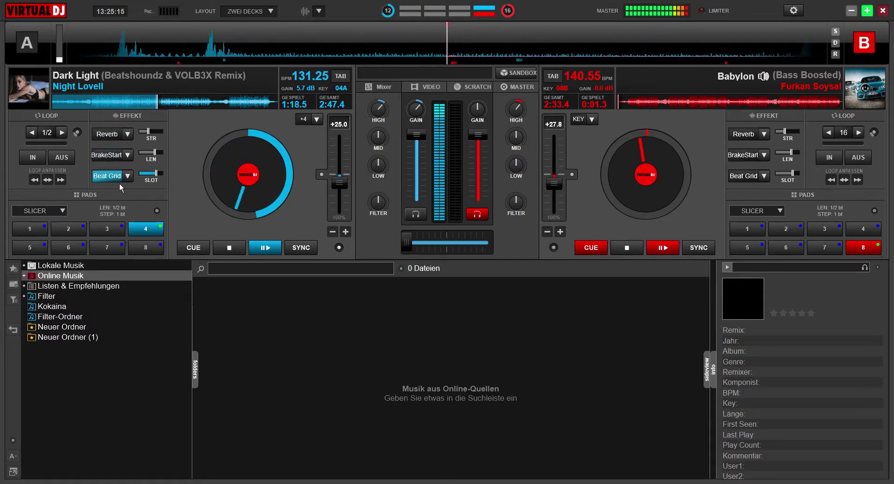
click(116, 184)
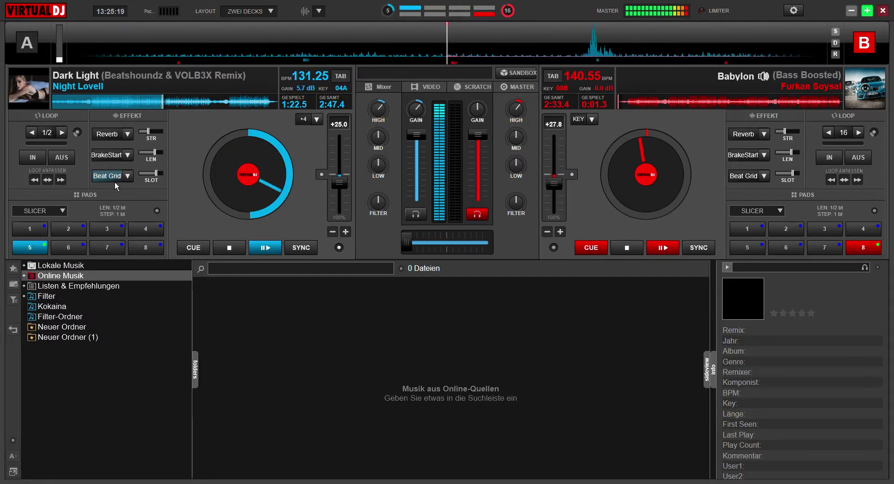
click(116, 179)
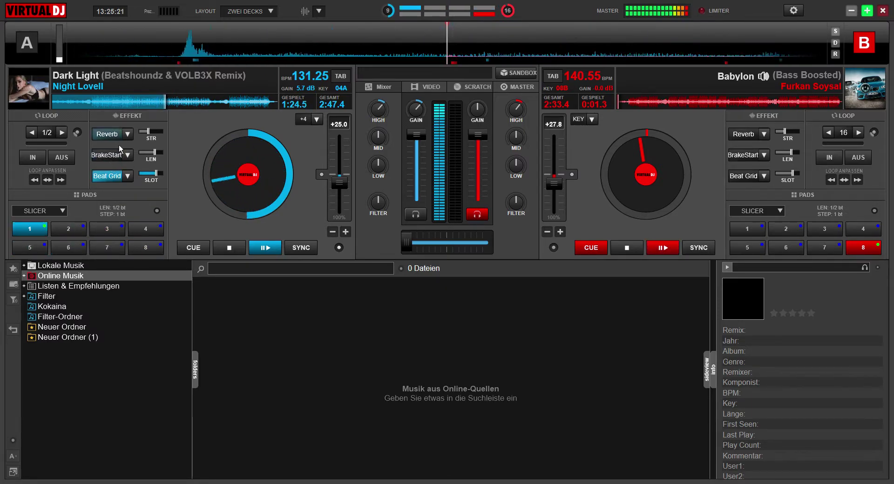
click(110, 180)
click(108, 138)
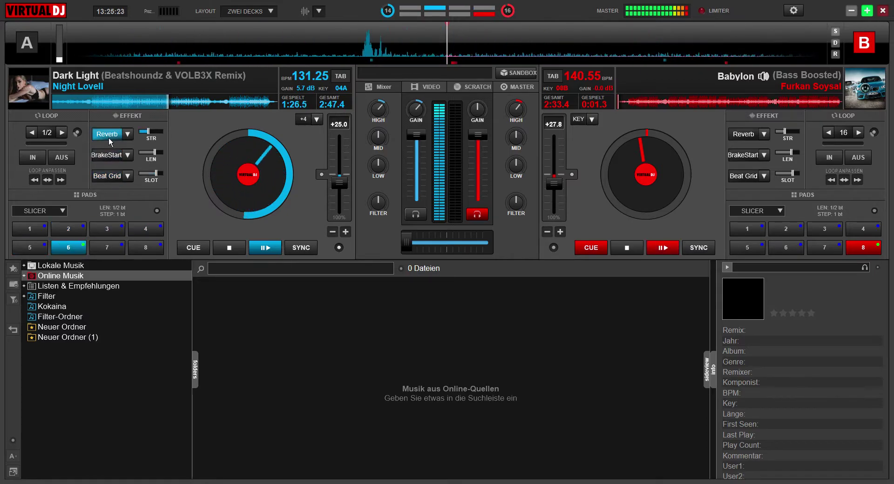
click(108, 138)
Apply one short Beat Grid burst and two Reverb bursts to Dark Light on deck A, turning both off.
click(117, 179)
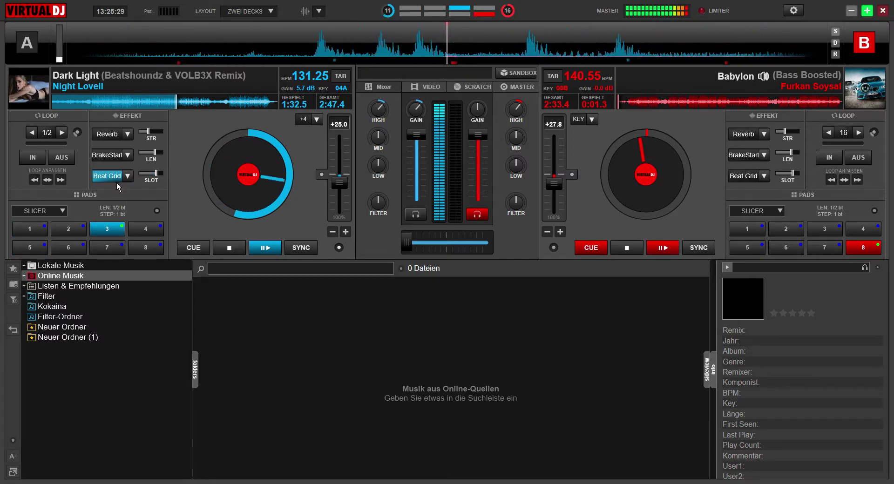
click(117, 181)
click(101, 136)
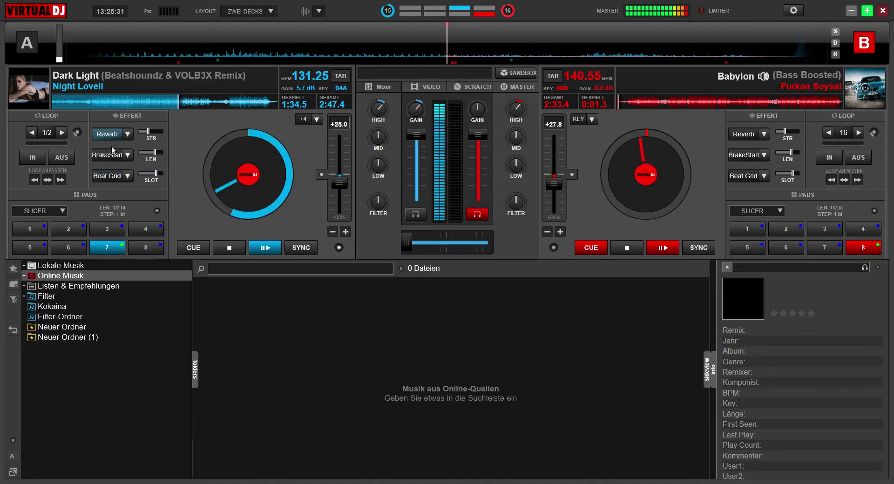
click(115, 134)
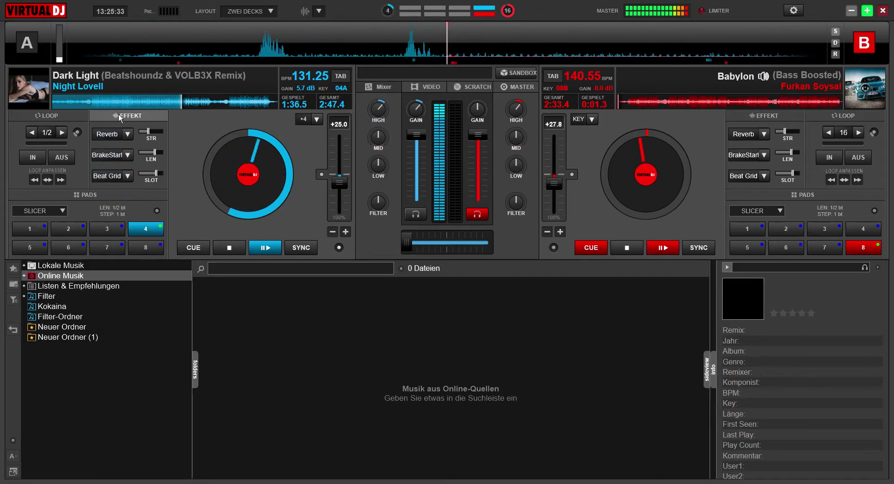
click(111, 137)
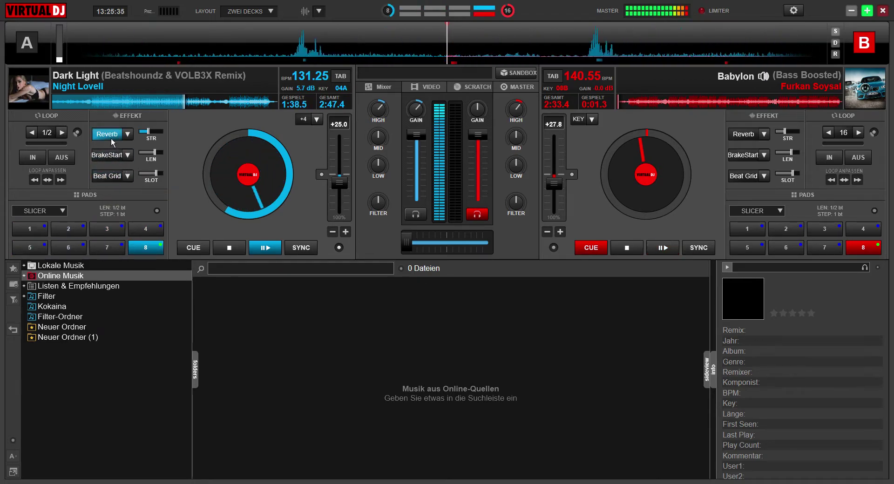
click(112, 138)
Apply one more short burst each of Beat Grid and Reverb to Dark Light on deck A.
click(108, 182)
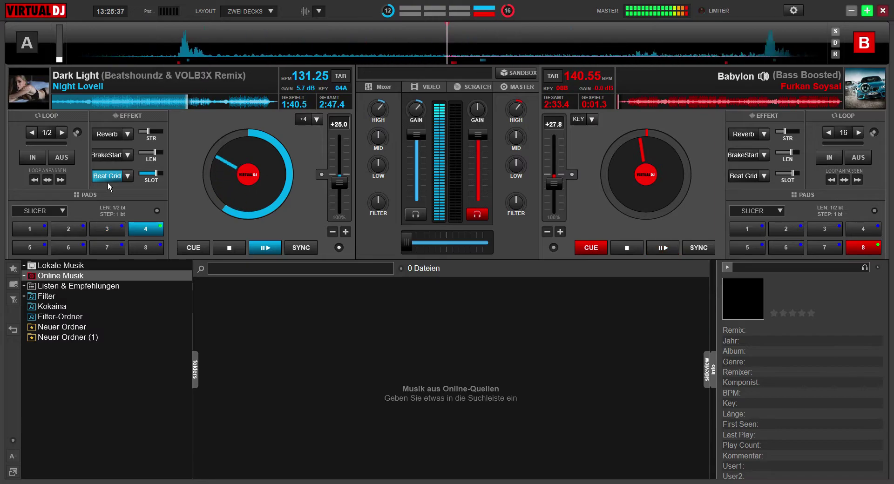
click(108, 182)
click(100, 140)
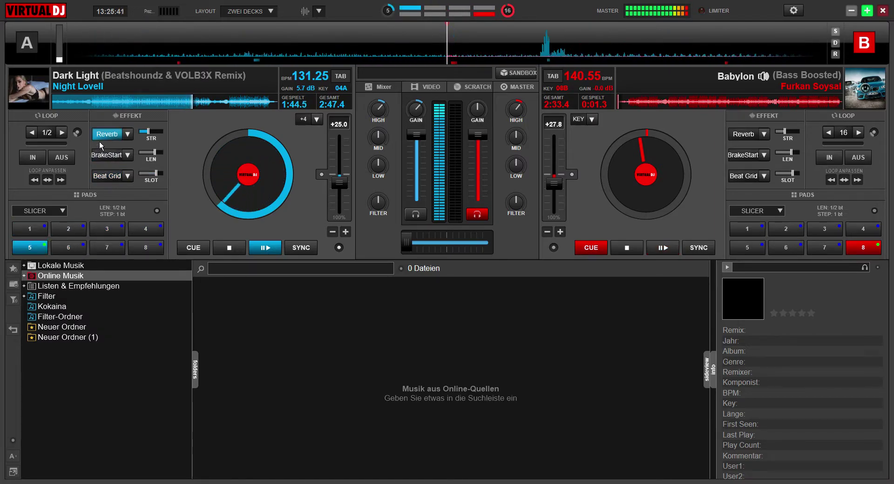
click(100, 141)
Apply a Beat Grid burst to Dark Light on deck A, and set Babylon's gain on deck B to 5.8 dB.
click(111, 179)
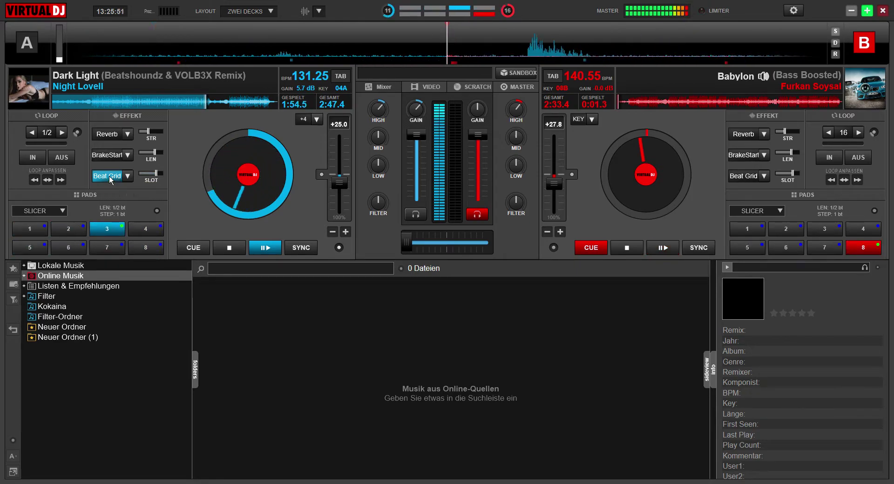
click(109, 177)
drag(481, 117, 487, 109)
Apply Beat Grid bursts with a Reverb burst between them to Dark Light on deck A, turning both effects off.
click(122, 179)
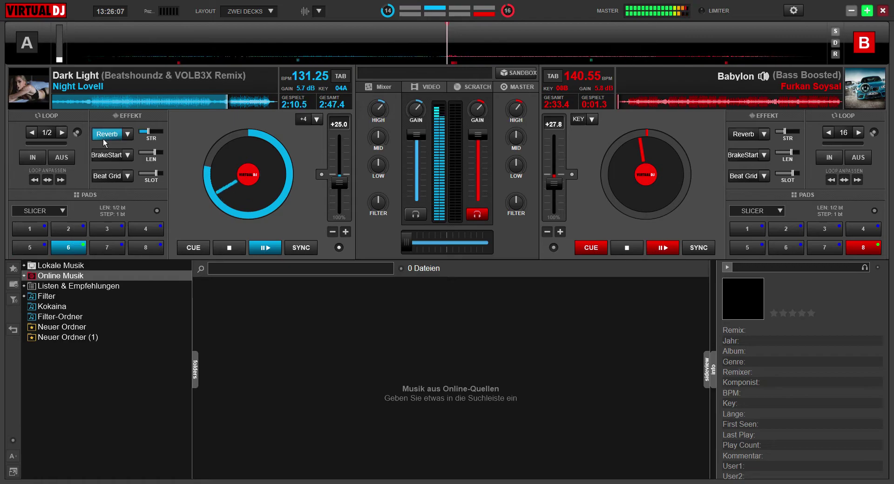
click(104, 140)
click(115, 179)
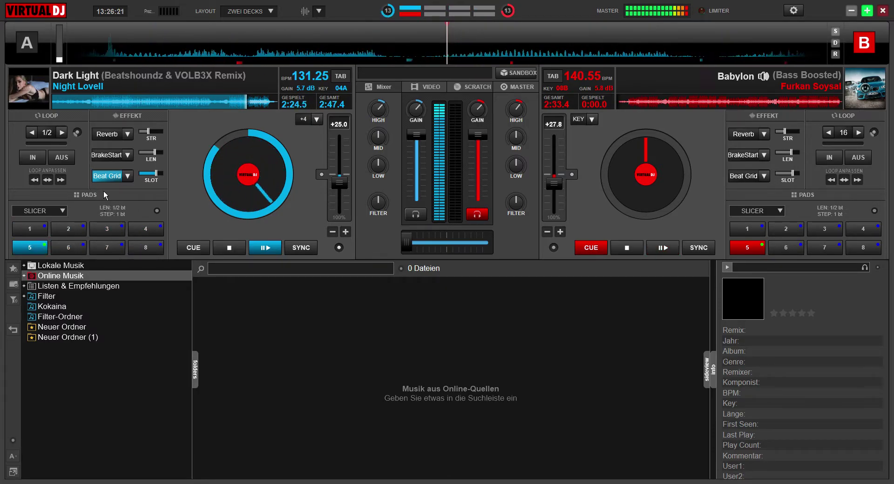
click(111, 181)
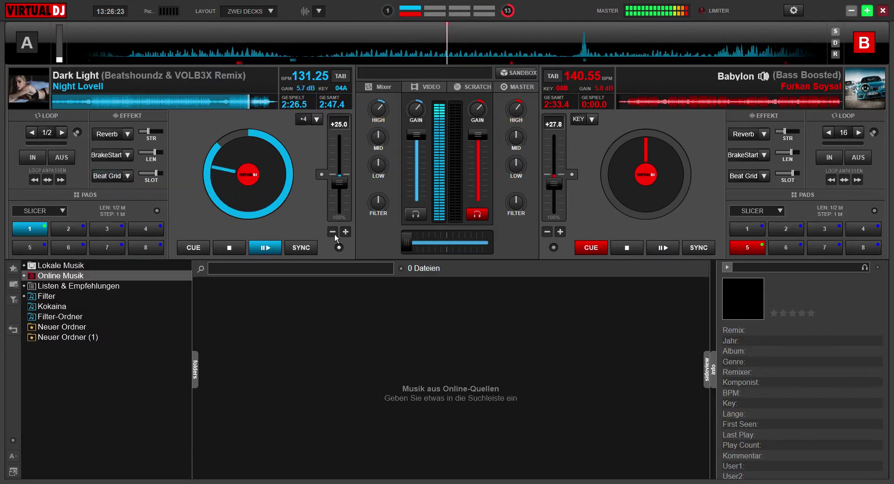
Brake Dark Light to a stop on deck A with BrakeStart and crossfade fully to Babylon on deck B.
click(108, 155)
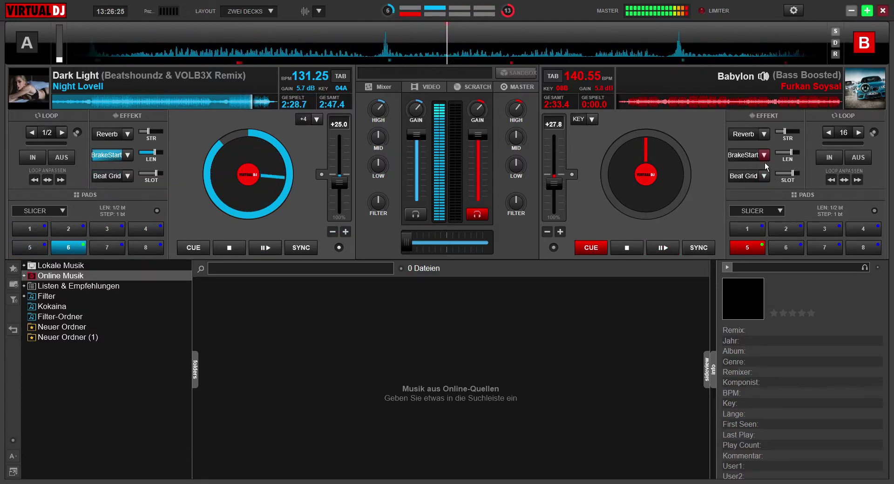
drag(414, 249, 502, 245)
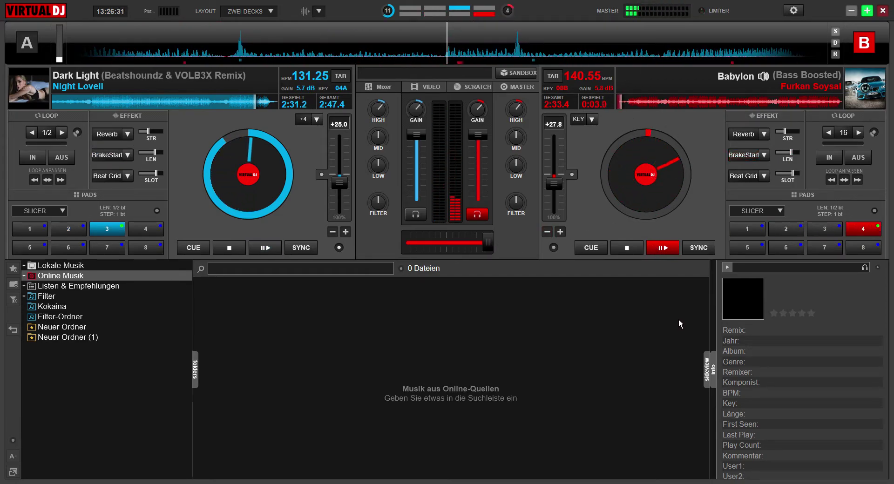
Apply a short Beat Grid burst to Babylon on deck B and raise its key by 4 semitones.
click(743, 179)
click(744, 177)
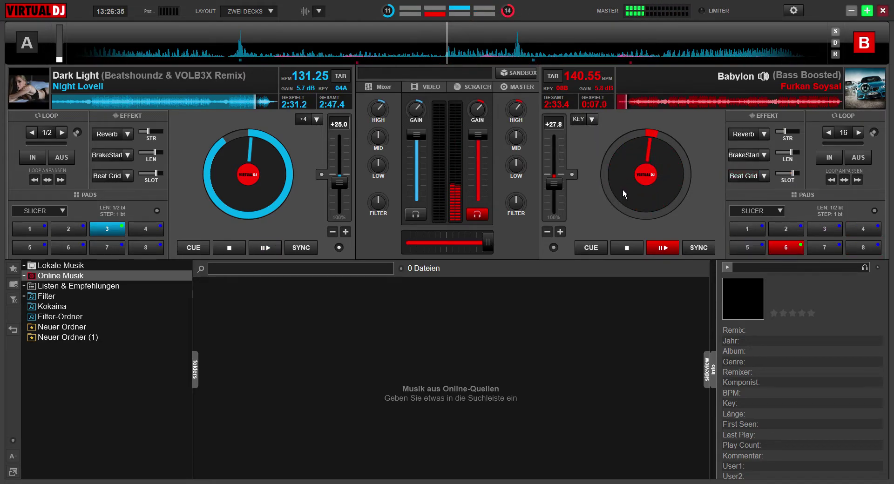
scroll(591, 122, up, 3)
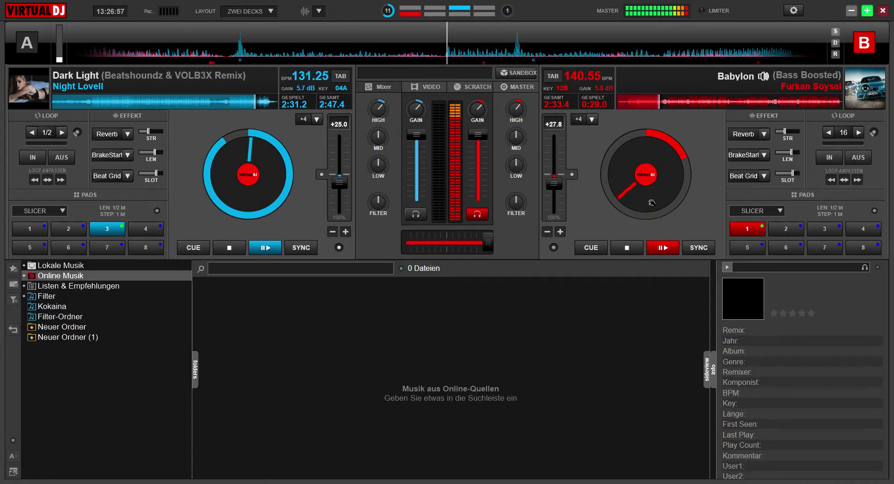
Raise Babylon's pitch on deck B to +40.3 and on to +52.8 under Beat Grid, with a Reverb burst between, turning both effects off.
click(748, 181)
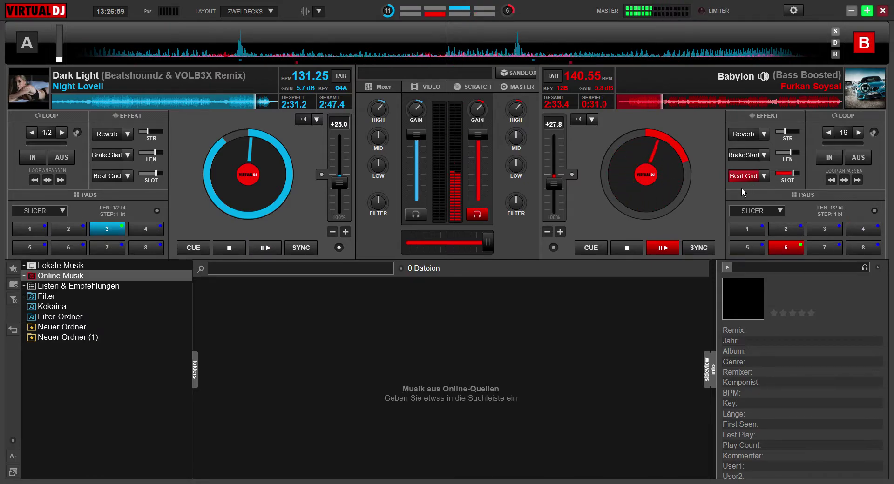
drag(557, 184, 557, 189)
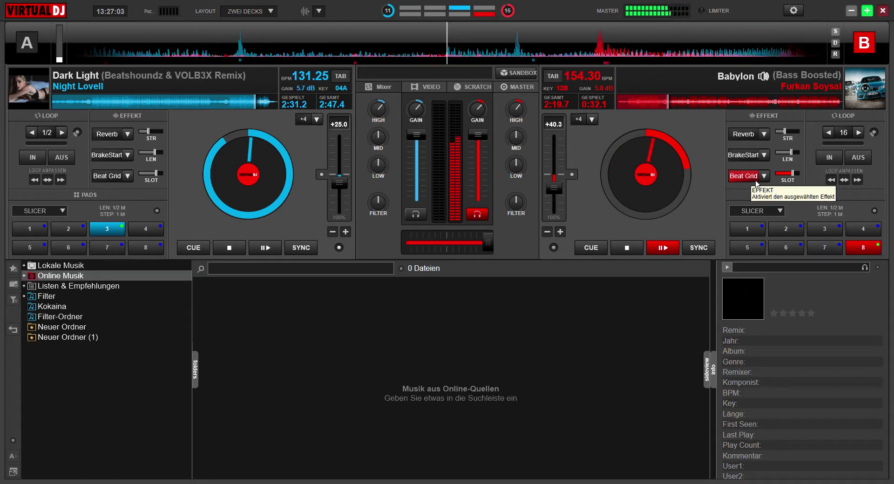
click(741, 137)
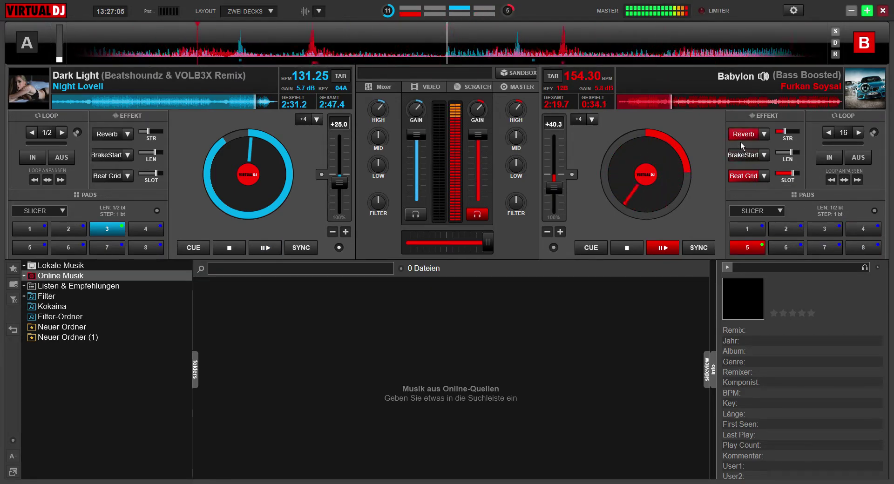
click(739, 139)
drag(561, 194, 561, 198)
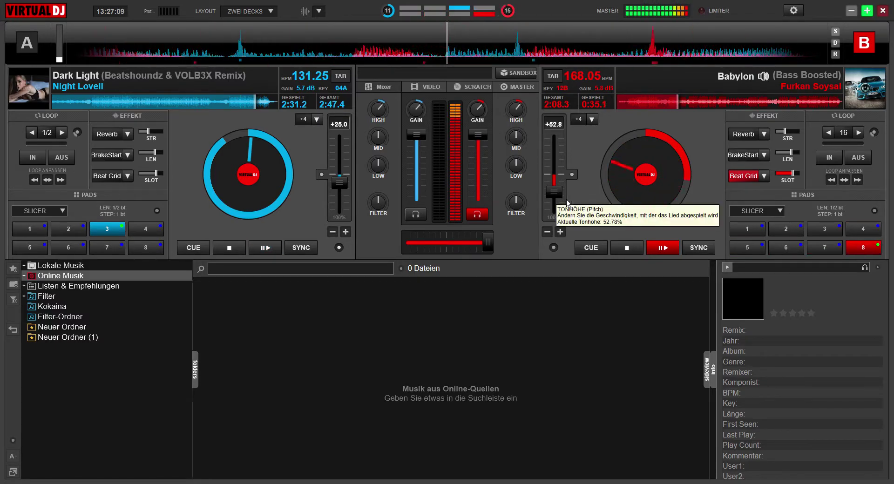
click(750, 181)
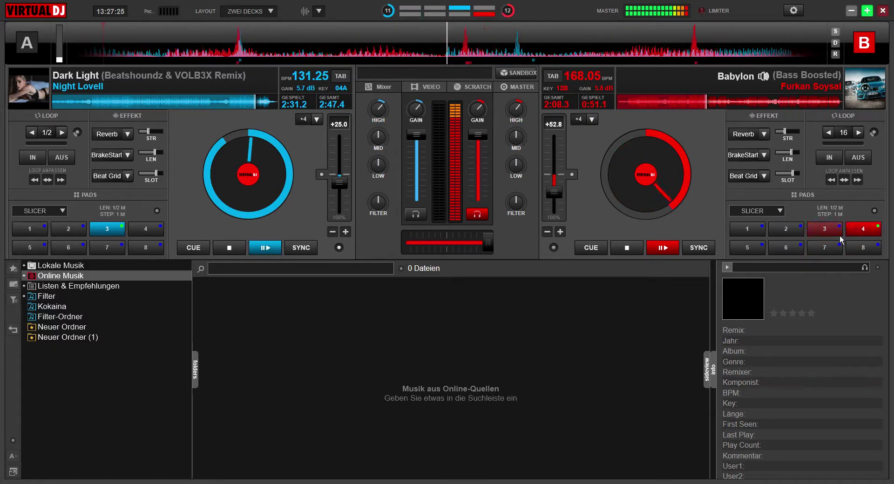
Trigger slicer slice 7 four times at intervals while Babylon plays on deck B.
click(839, 248)
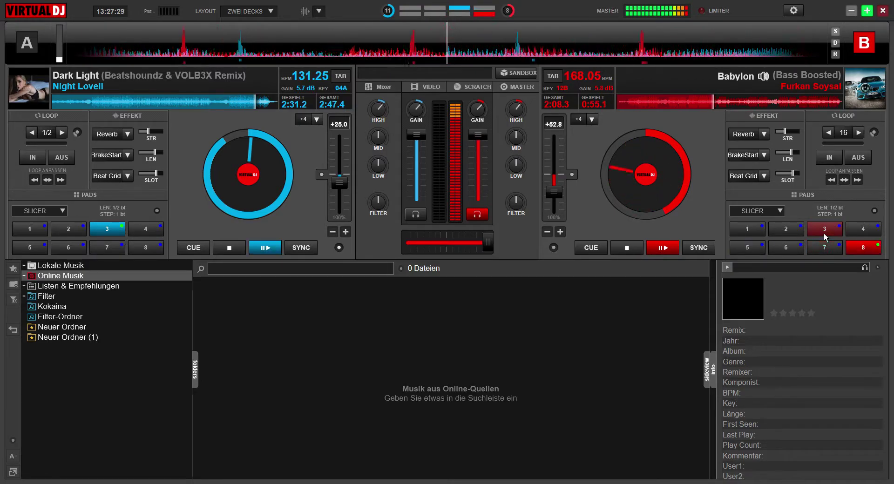
click(835, 251)
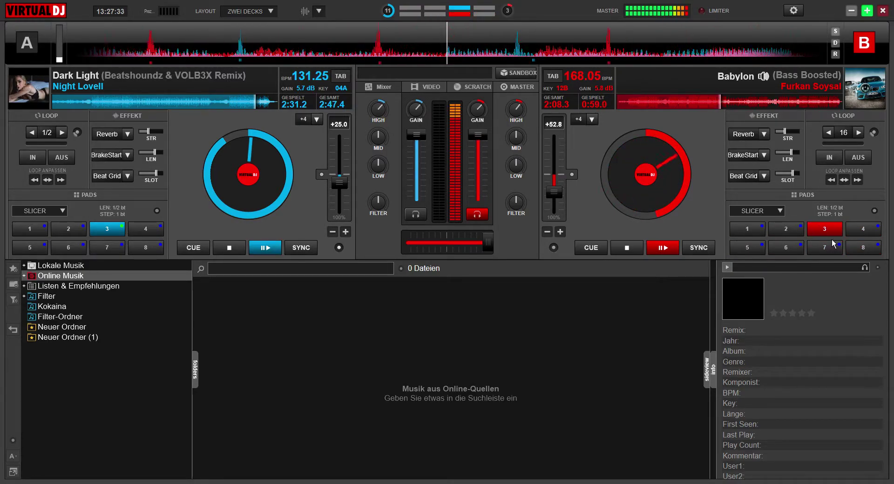
click(832, 249)
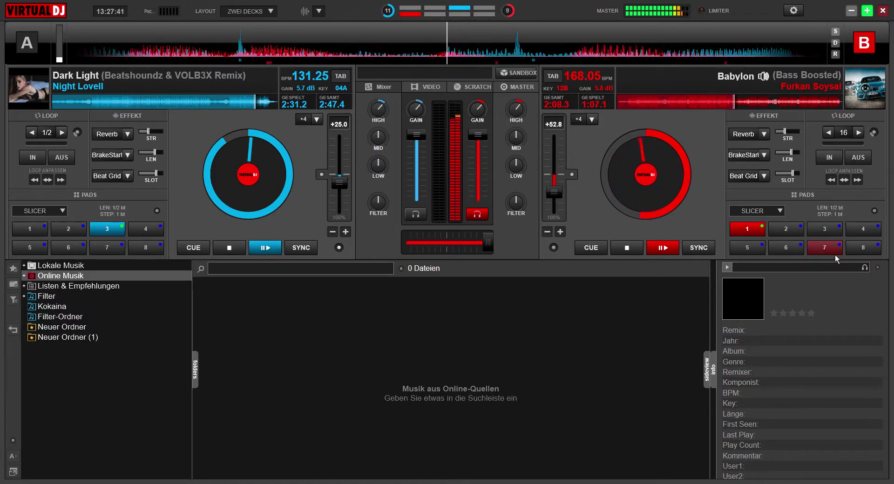
click(828, 249)
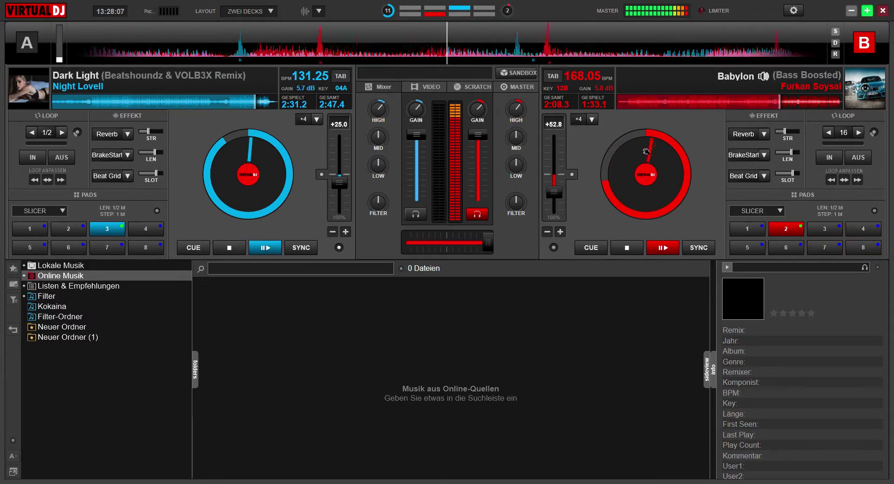
Turn on Beat Grid and Reverb together for Babylon on deck B.
click(746, 179)
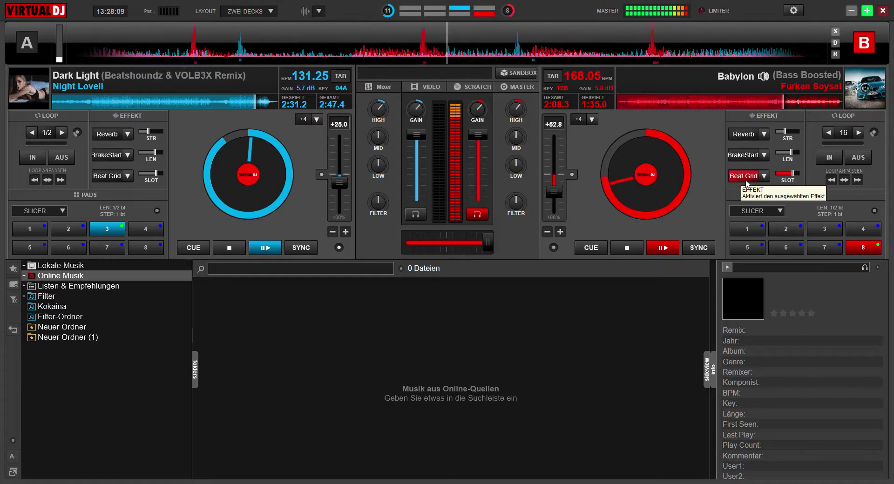
click(748, 137)
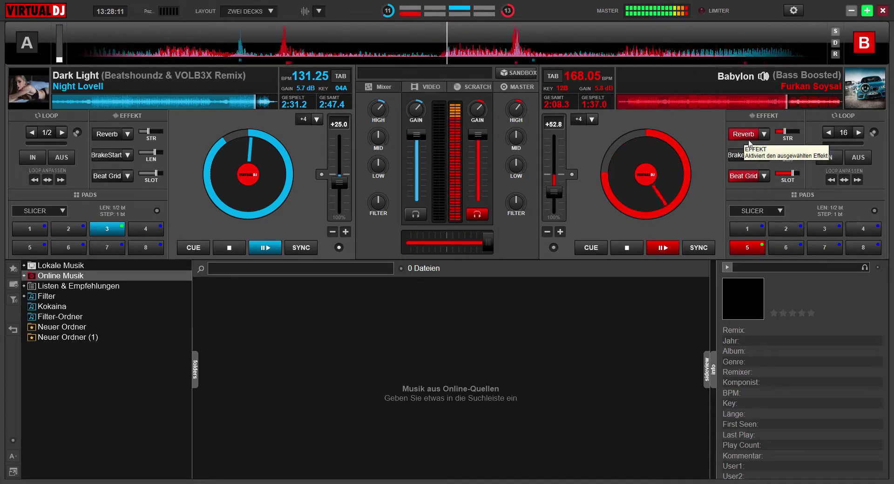